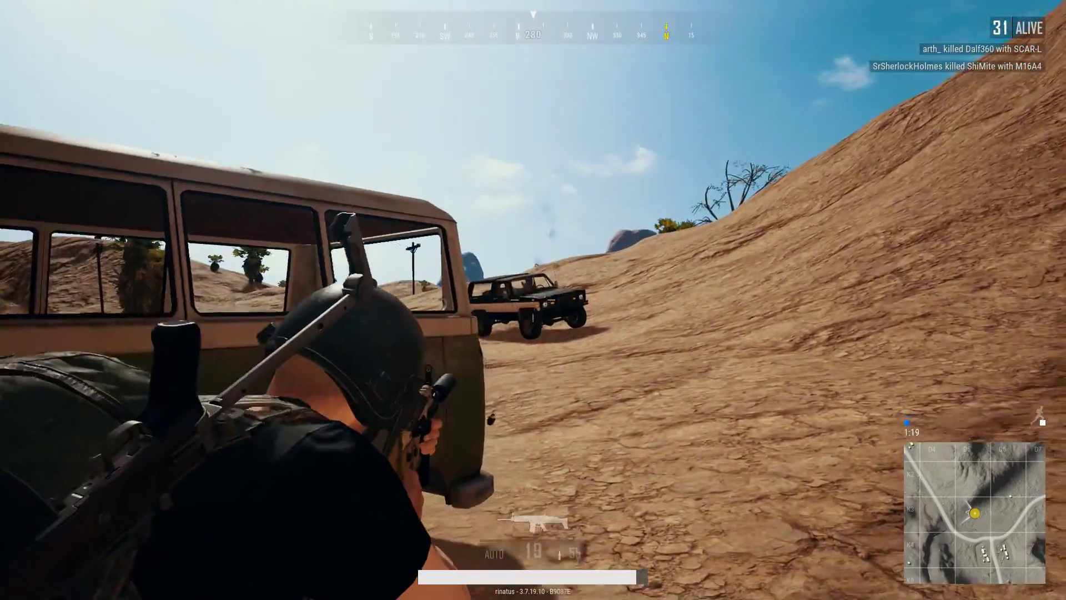
pyautogui.click(533, 300)
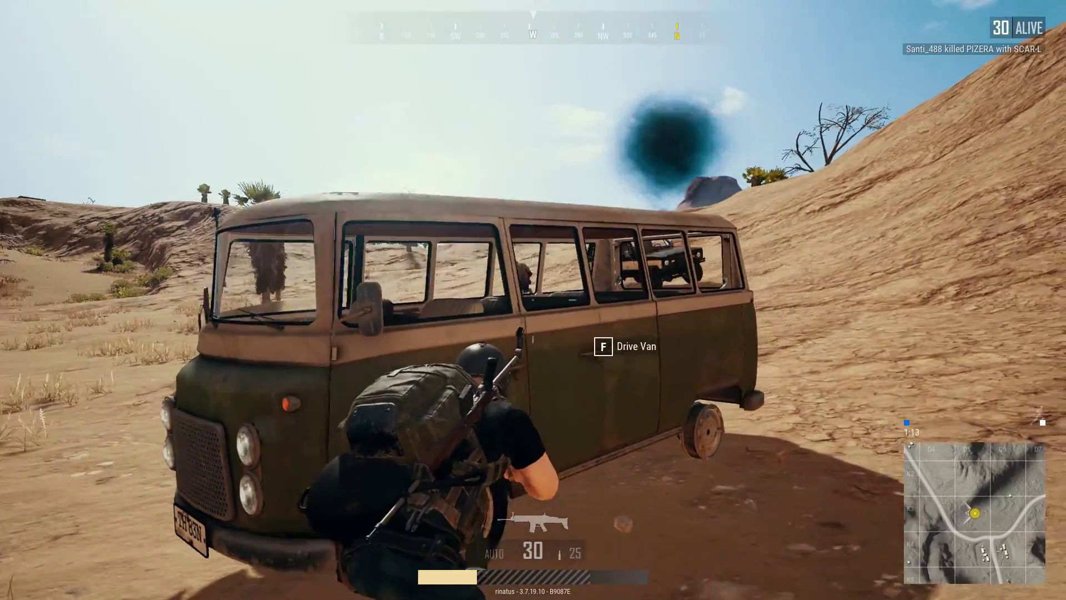
# - Shoot down the attackers around the van, reloading the rifle midway through the fight
pyautogui.click(533, 300)
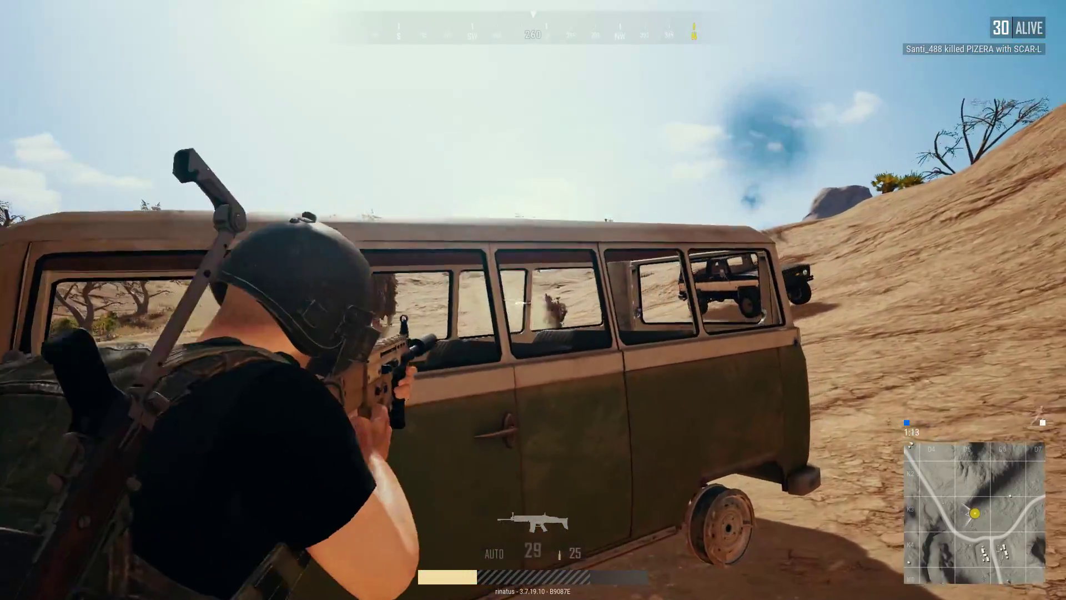
pyautogui.click(533, 300)
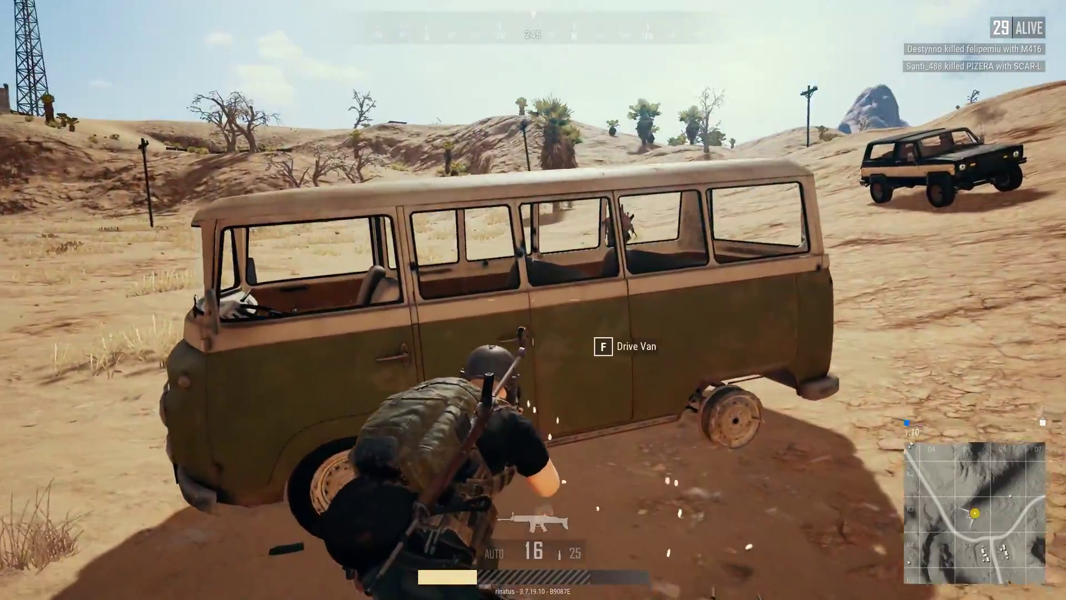
pyautogui.click(534, 300)
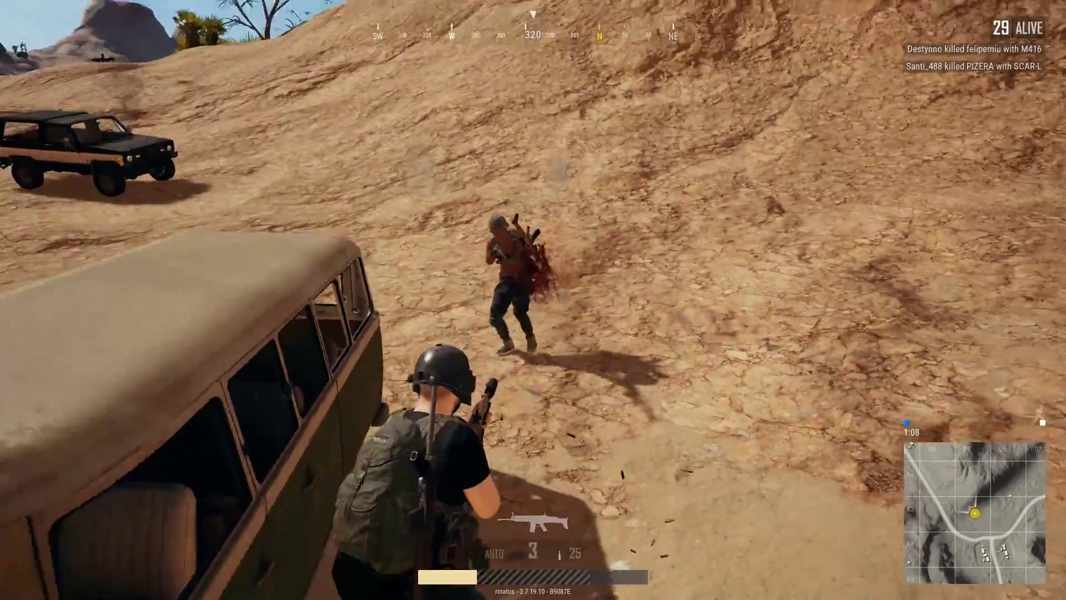
pyautogui.click(533, 300)
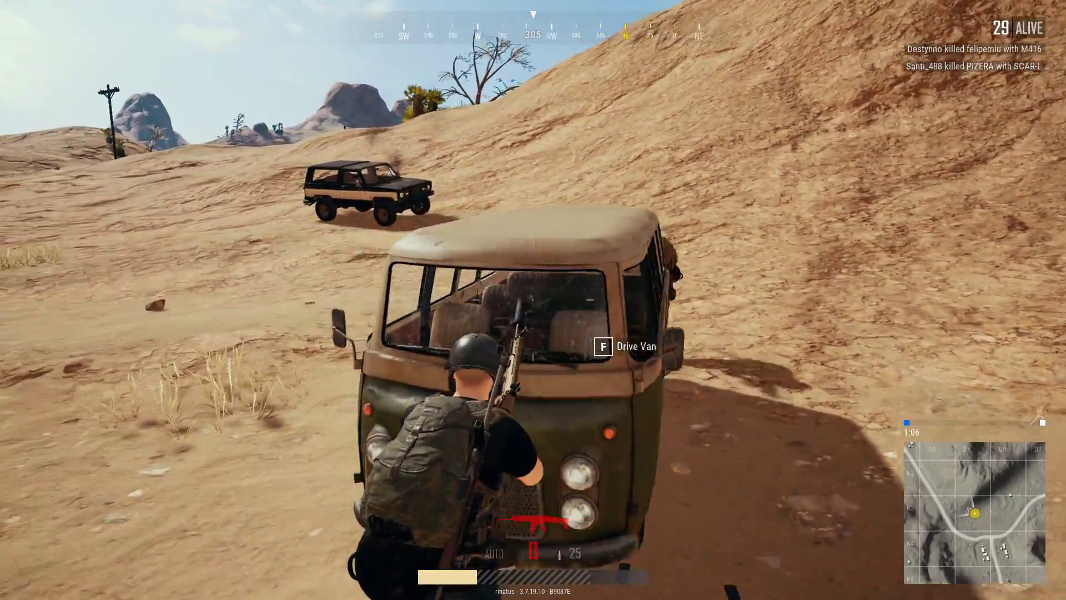
pyautogui.press('r')
pyautogui.click(533, 300)
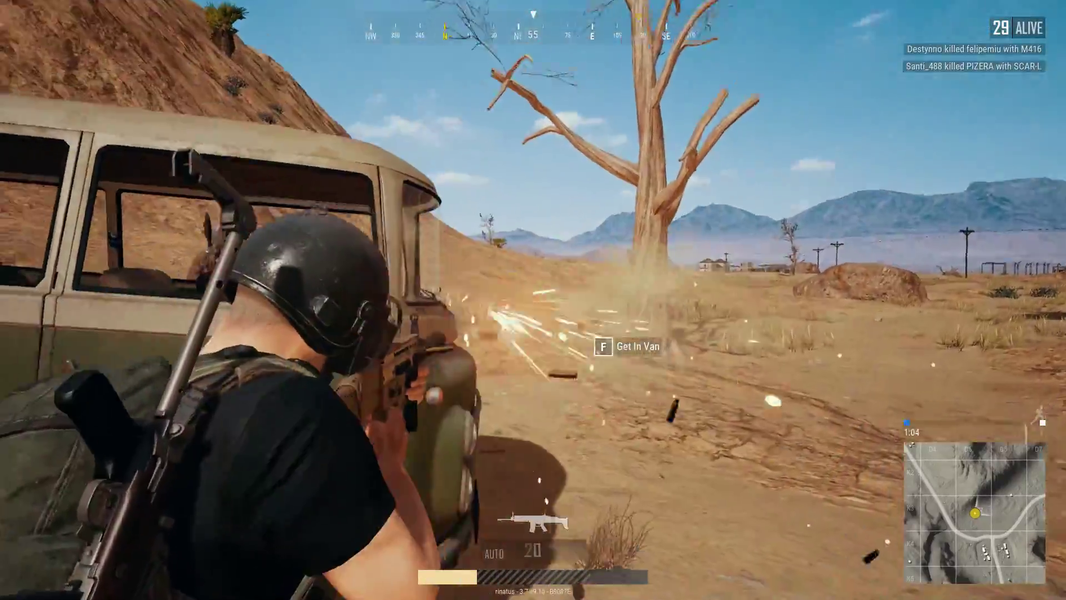
pyautogui.click(534, 300)
pyautogui.click(533, 300)
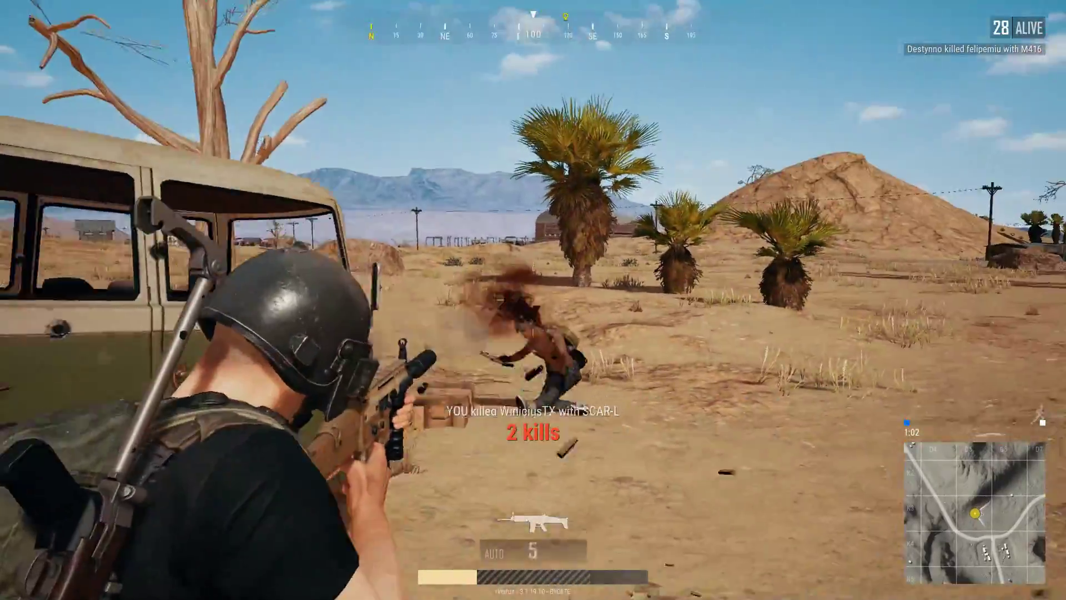
pyautogui.click(533, 300)
# - Loot the fallen enemy's First Aid Kit, Bandages, Painkiller and Energy Drink
pyautogui.press('w')
pyautogui.press('Tab')
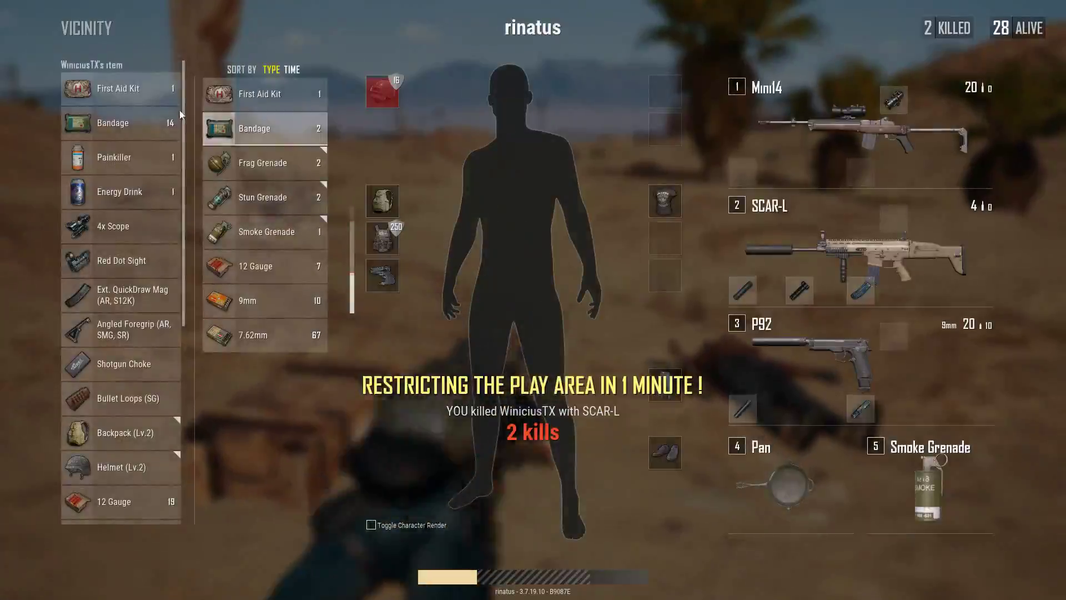
pyautogui.rightClick(102, 92)
pyautogui.rightClick(102, 91)
pyautogui.rightClick(102, 92)
pyautogui.rightClick(103, 91)
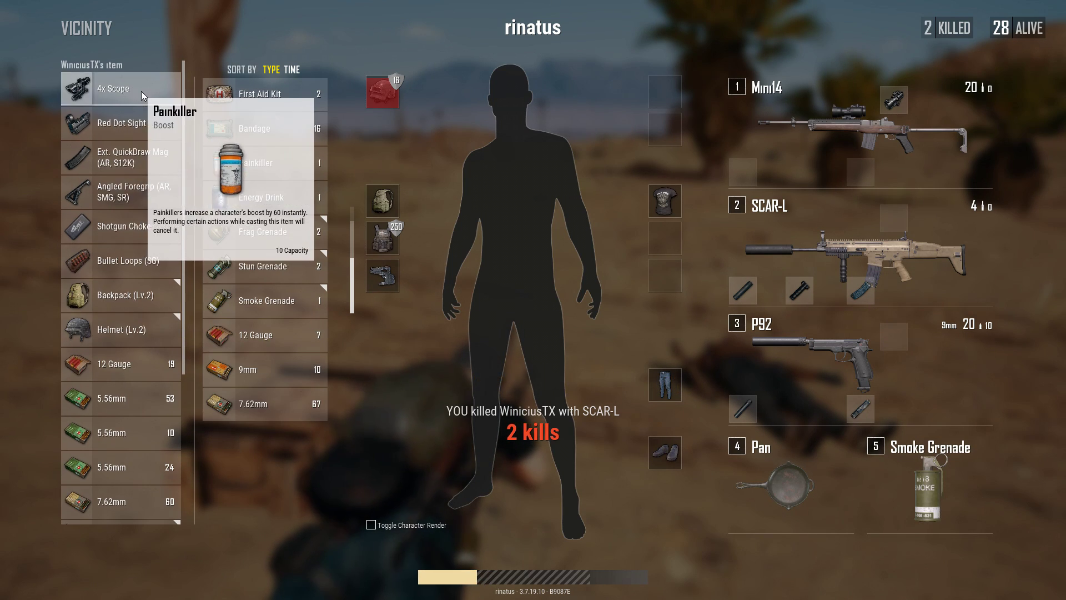
pyautogui.rightClick(103, 91)
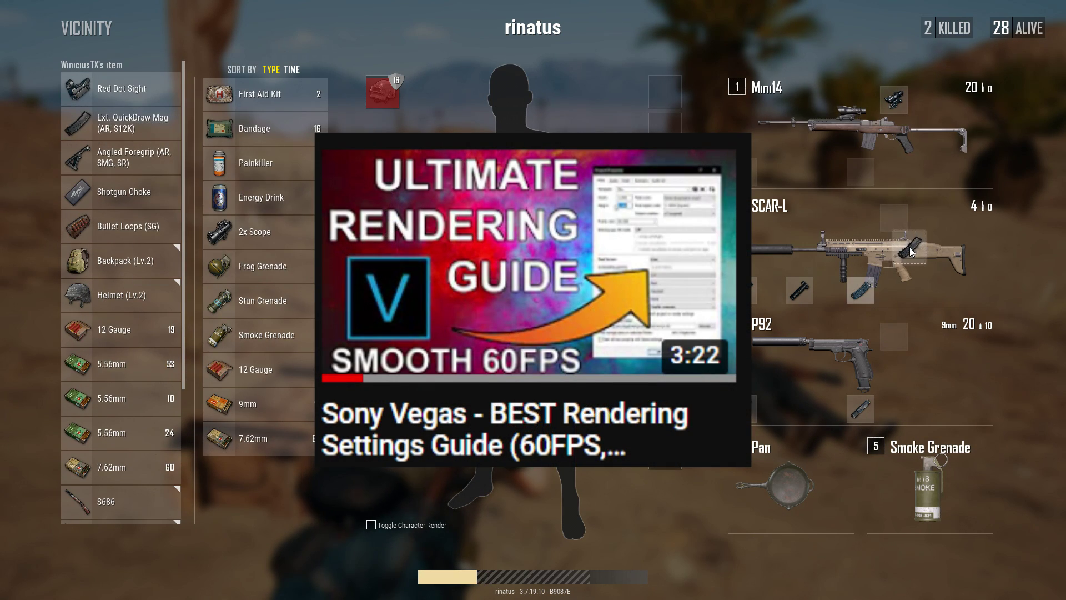
# - Fit the new magazine onto the SCAR-L and use a First Aid Kit to heal
pyautogui.moveTo(911, 252); pyautogui.dragTo(909, 251)
pyautogui.rightClick(278, 98)
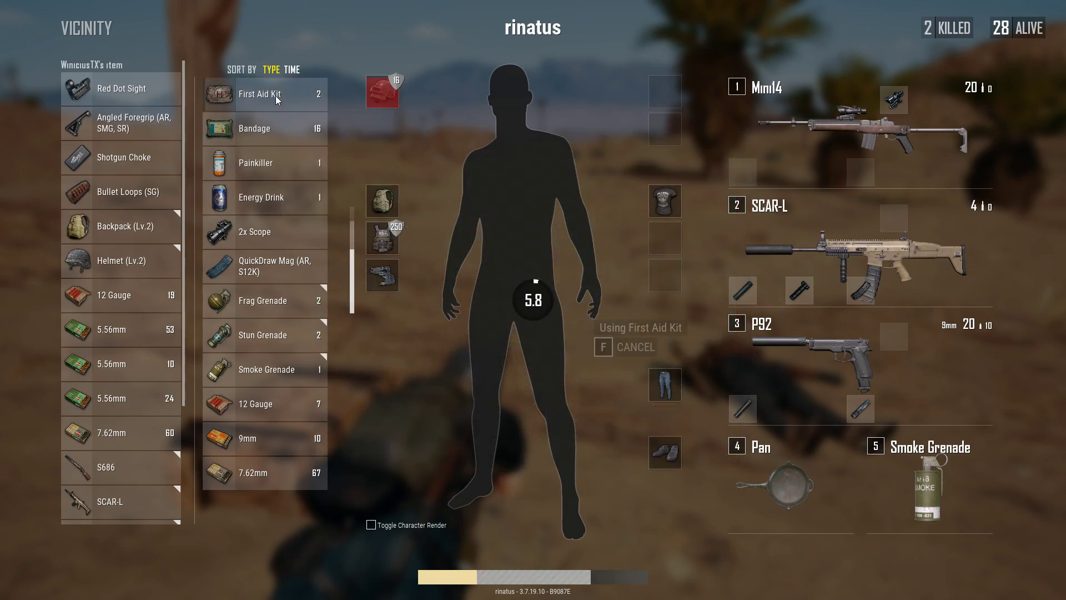
pyautogui.press('Tab')
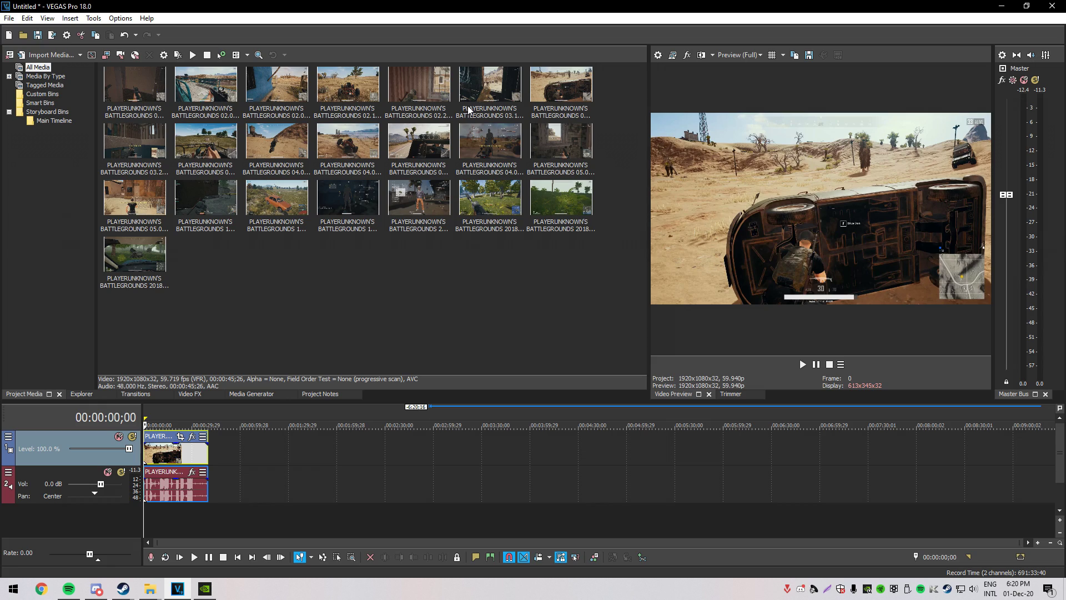
# - Bring up Project Video Properties using the gear icon above the Video Preview window
pyautogui.click(511, 307)
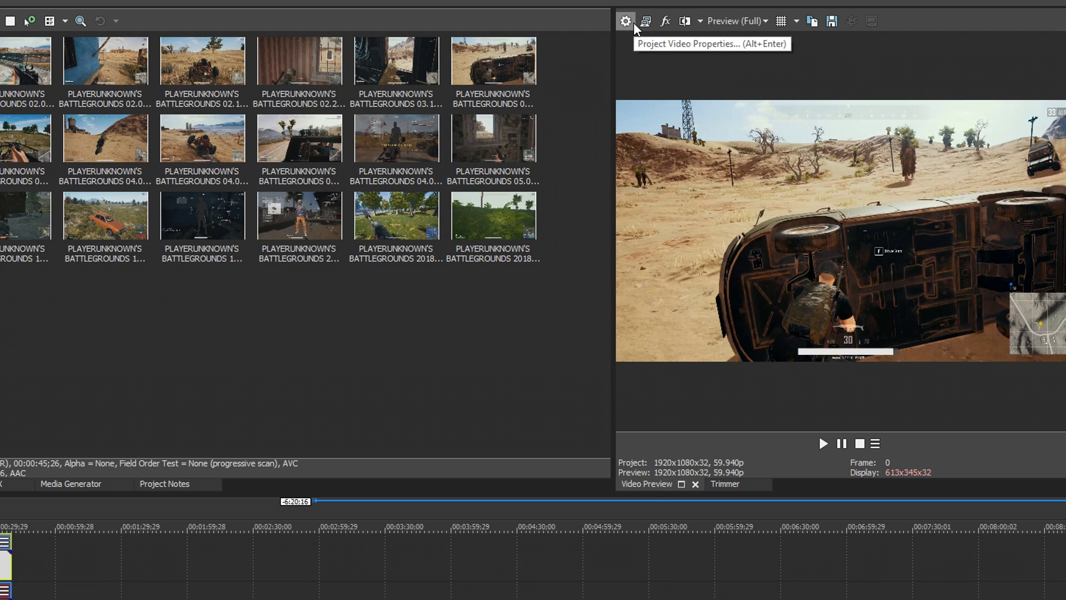
pyautogui.click(634, 23)
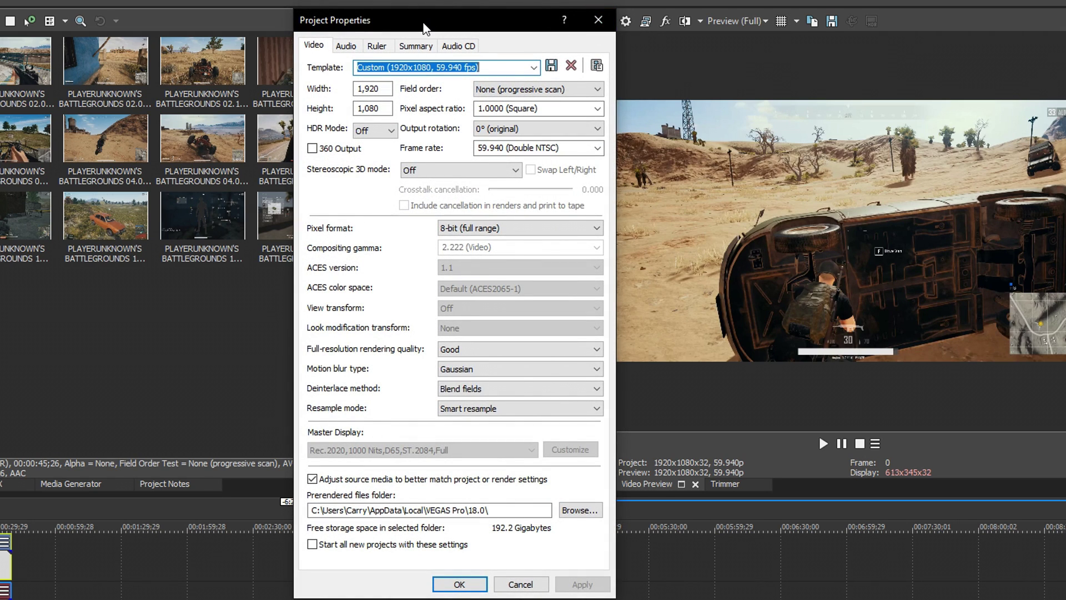
# - Choose the HD 1080-24p template and confirm width 1,920 and height 1,080
pyautogui.click(534, 71)
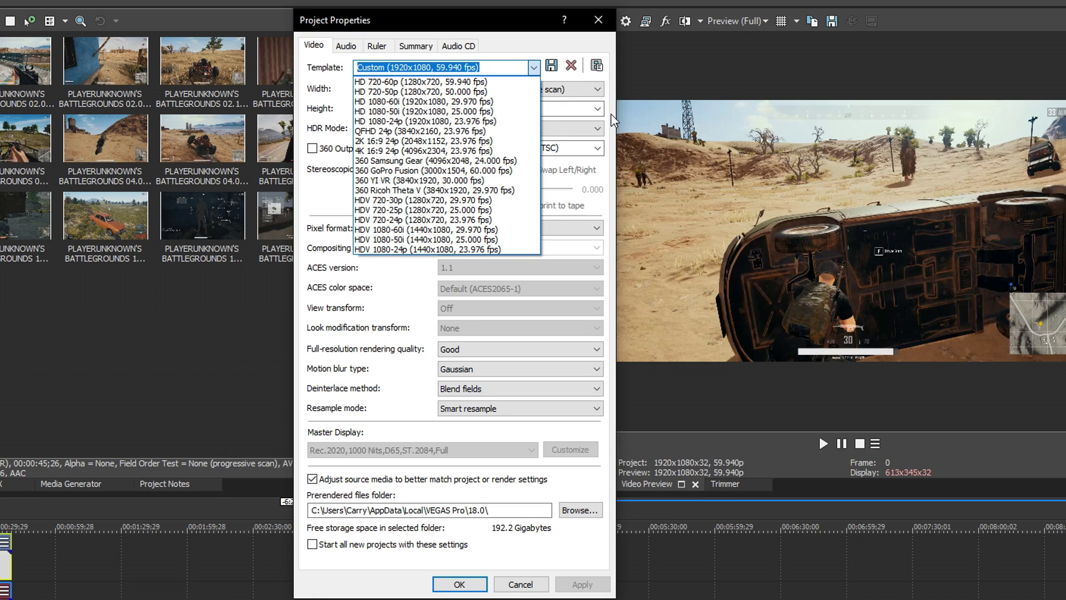
pyautogui.click(405, 122)
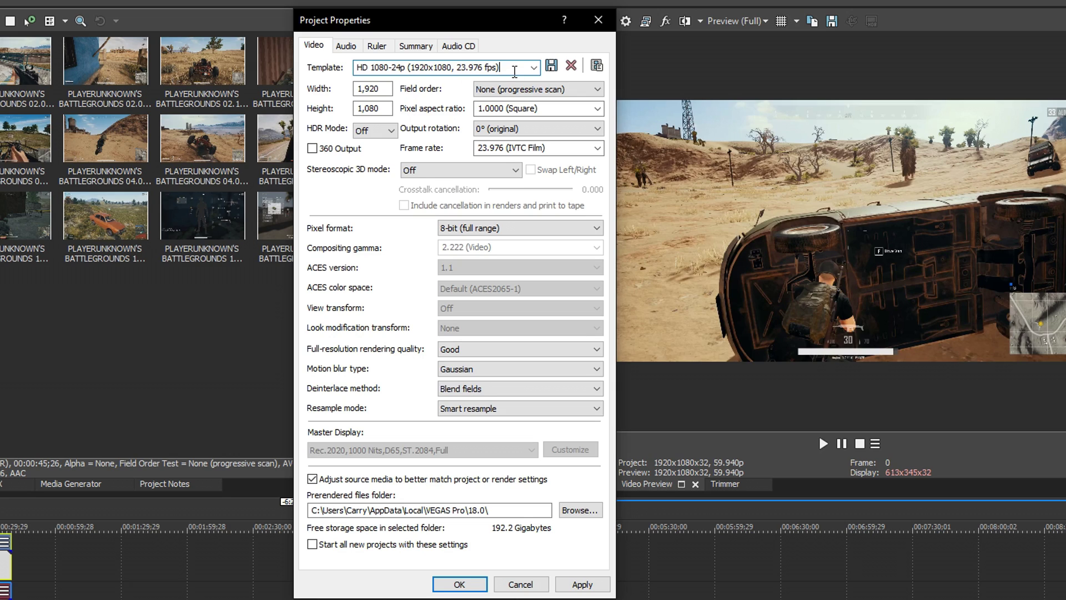
pyautogui.doubleClick(370, 89)
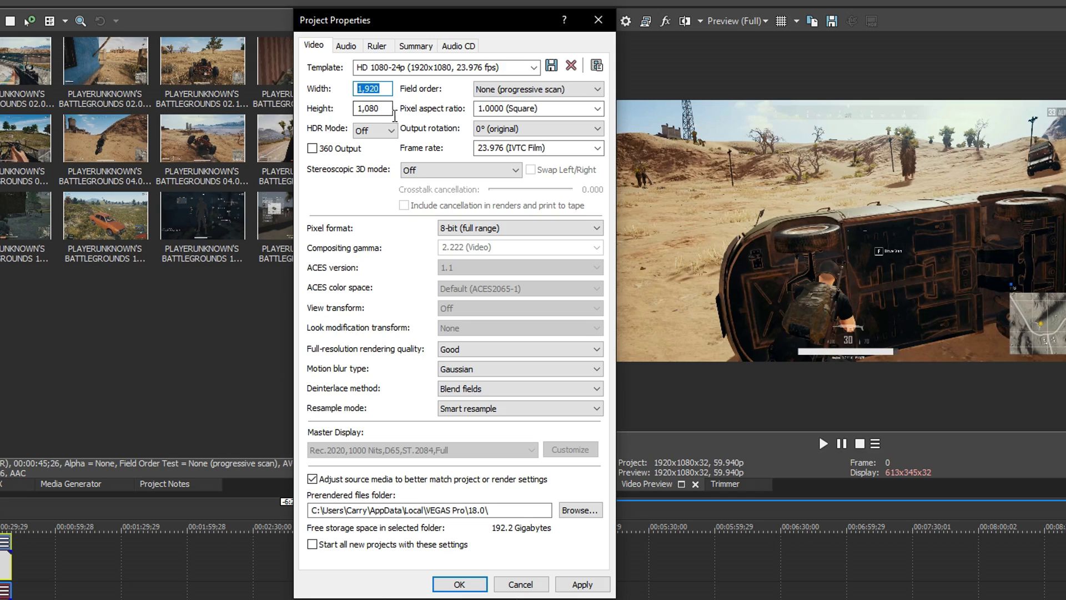
pyautogui.doubleClick(391, 116)
pyautogui.click(391, 114)
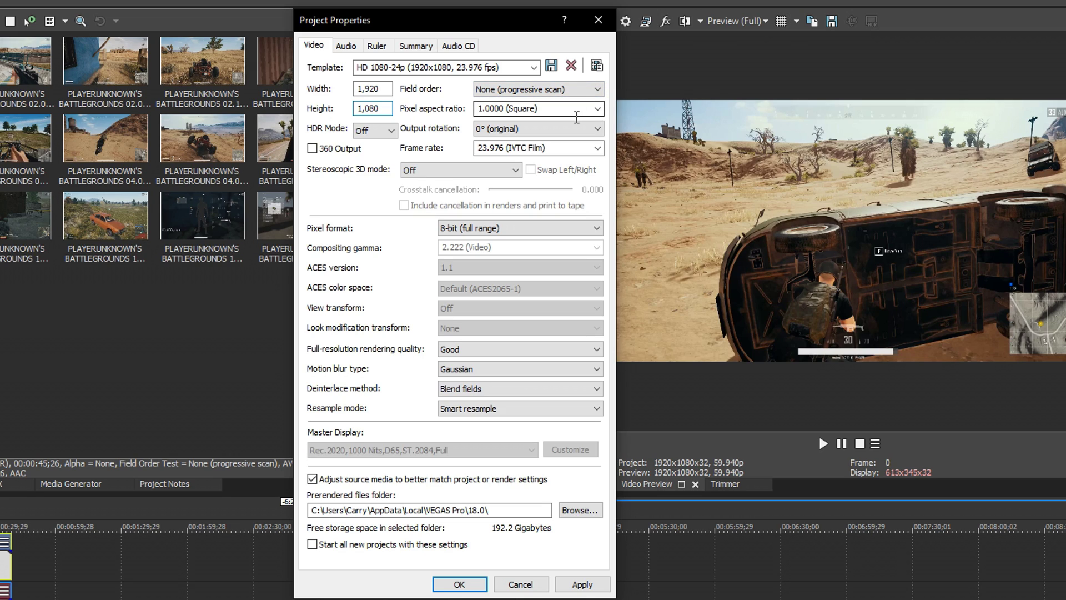
# - Set frame rate to 59.940 (Double NTSC), keep 8-bit (full range), and rendering quality Best
pyautogui.click(597, 147)
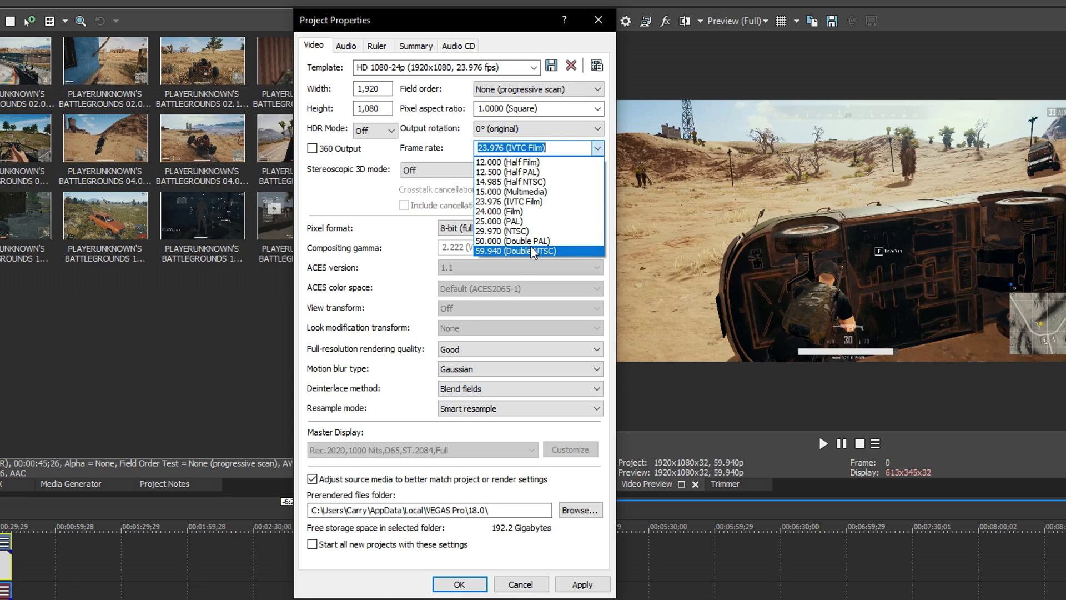
pyautogui.click(573, 251)
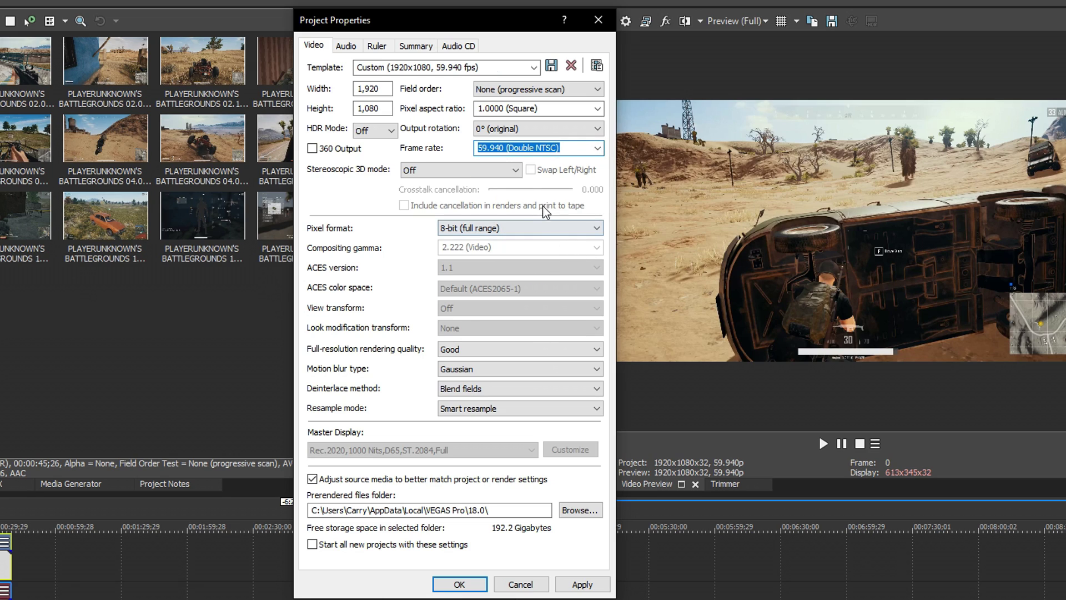
pyautogui.click(512, 154)
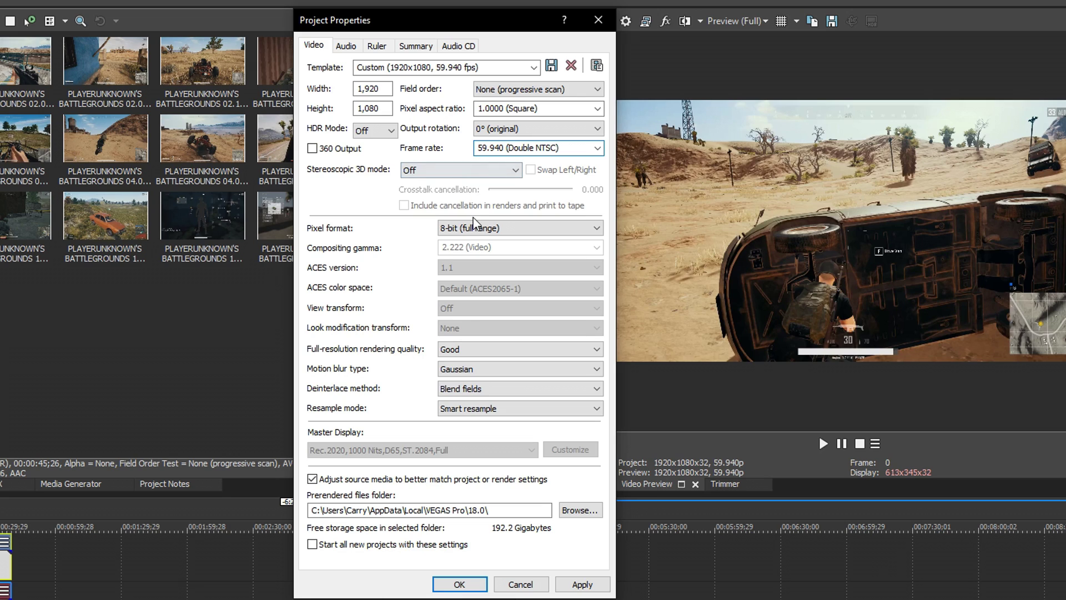
pyautogui.click(497, 231)
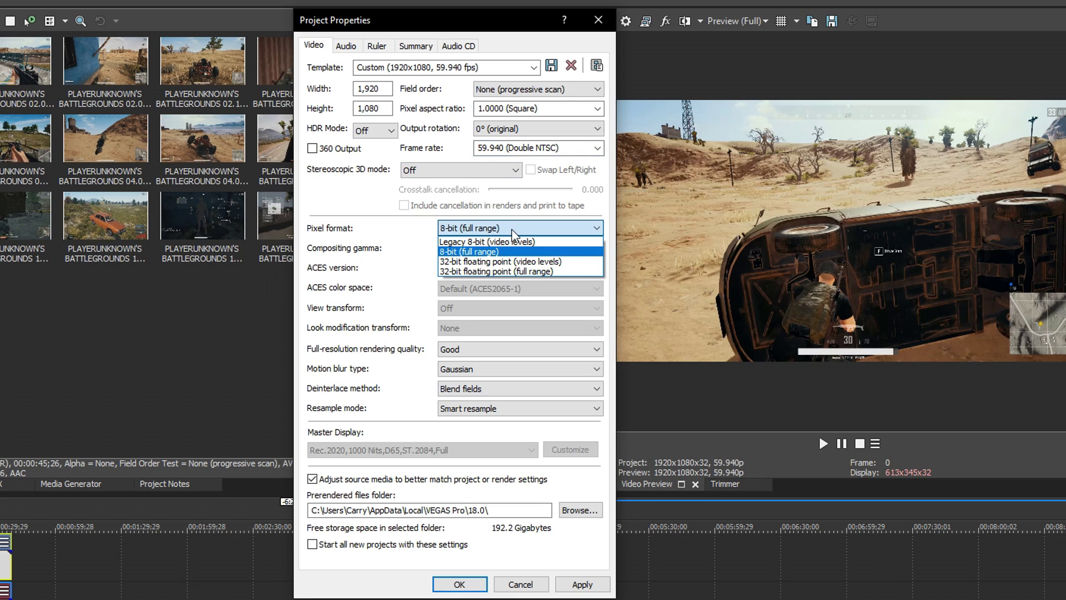
pyautogui.click(476, 254)
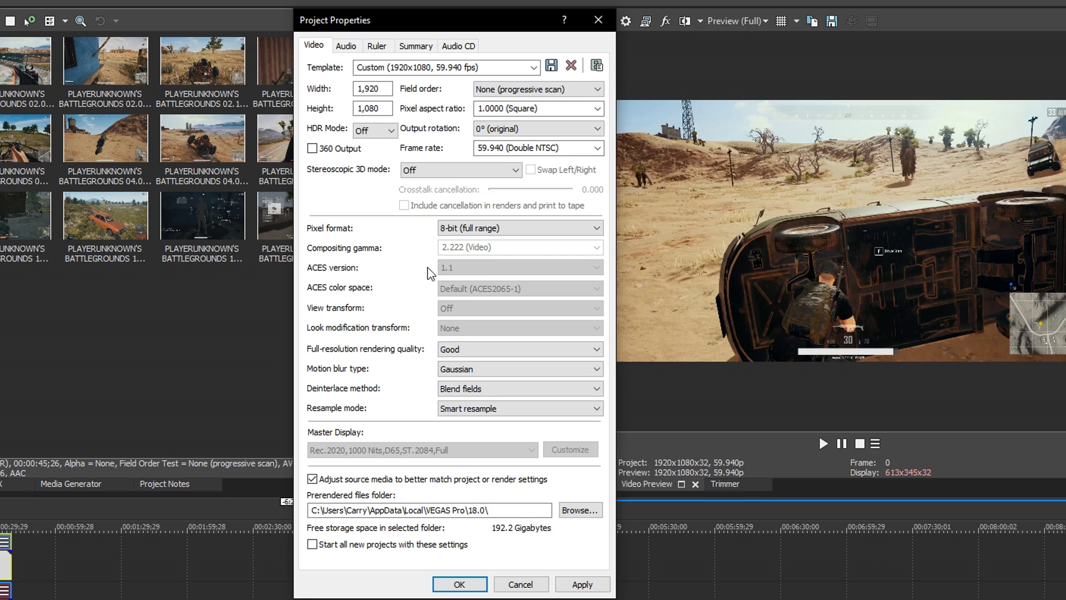
pyautogui.click(478, 349)
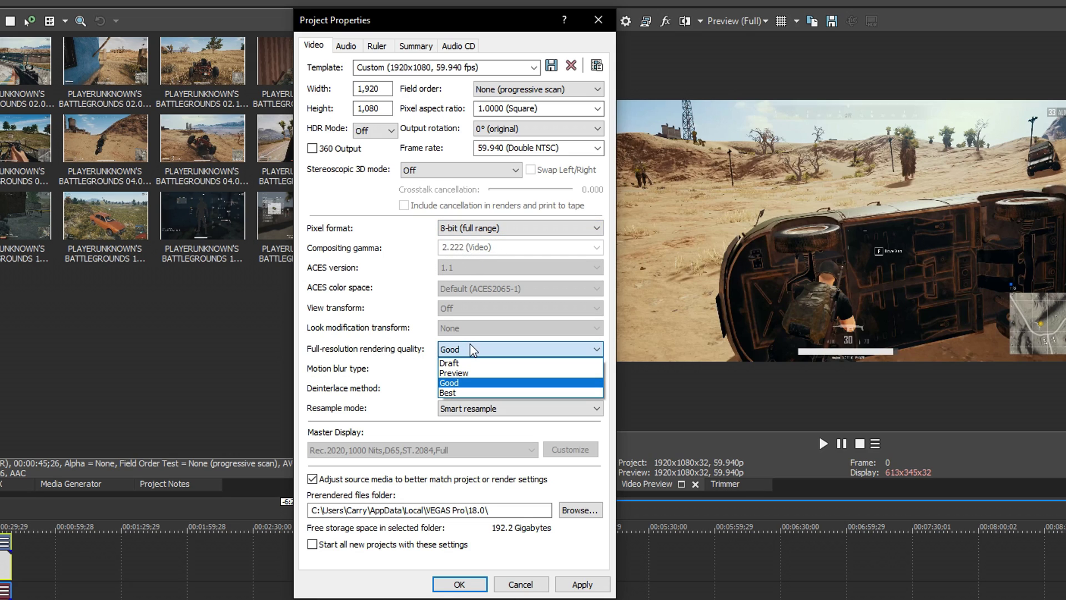
pyautogui.click(462, 392)
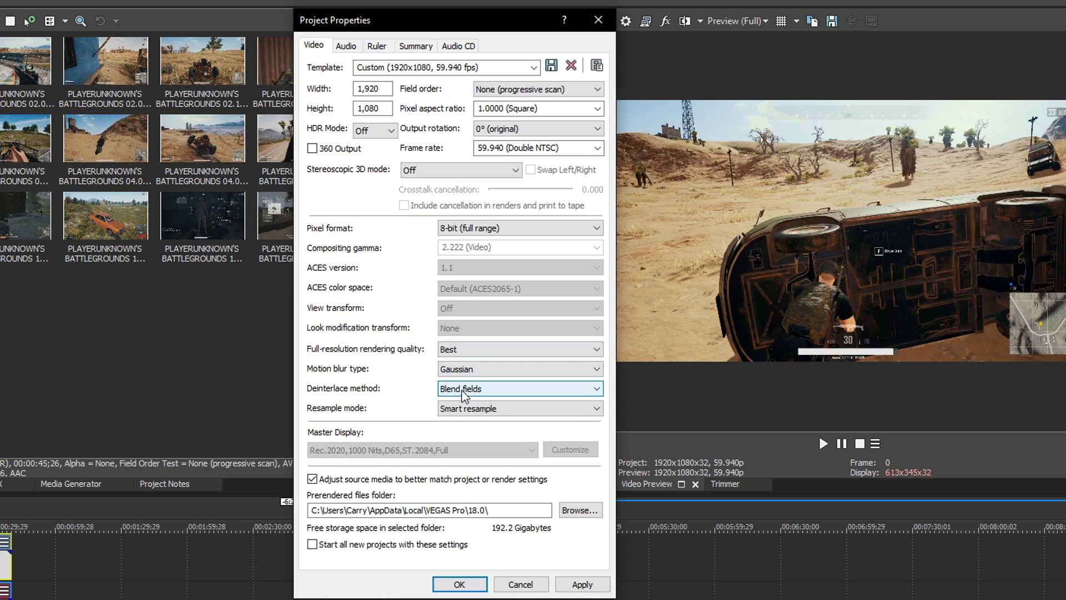
# - Keep Gaussian motion blur, set deinterlace method to None and resample mode to Disable resample
pyautogui.click(498, 368)
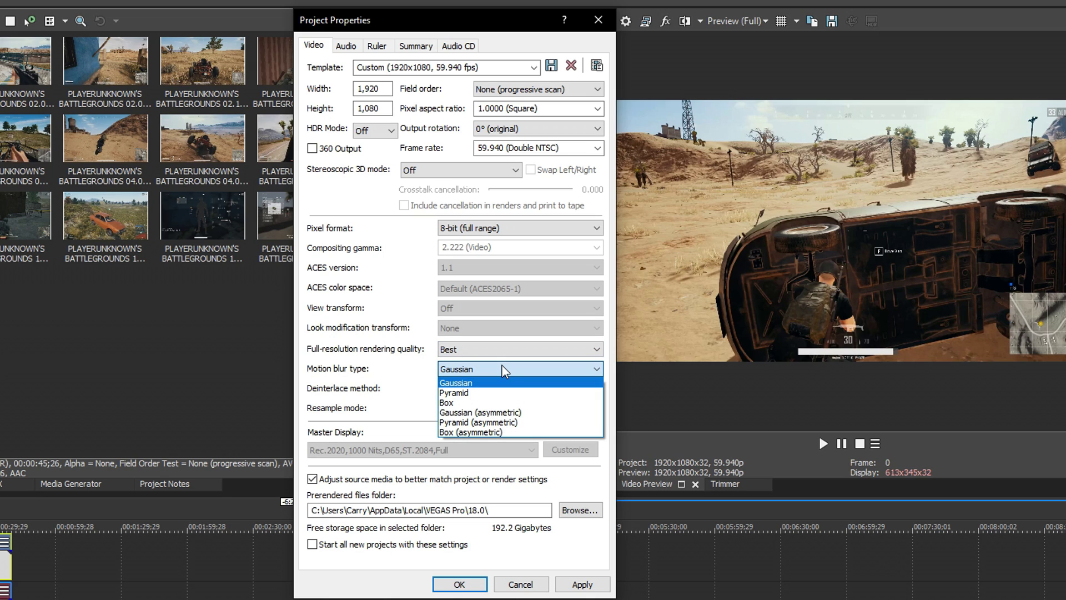
pyautogui.click(502, 369)
pyautogui.click(475, 389)
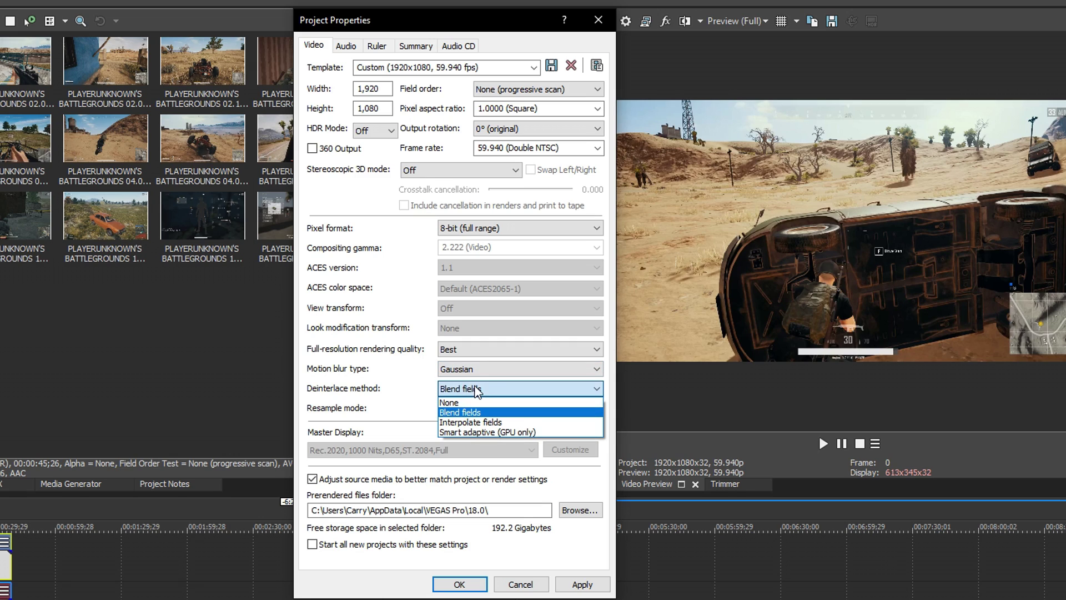
pyautogui.click(474, 403)
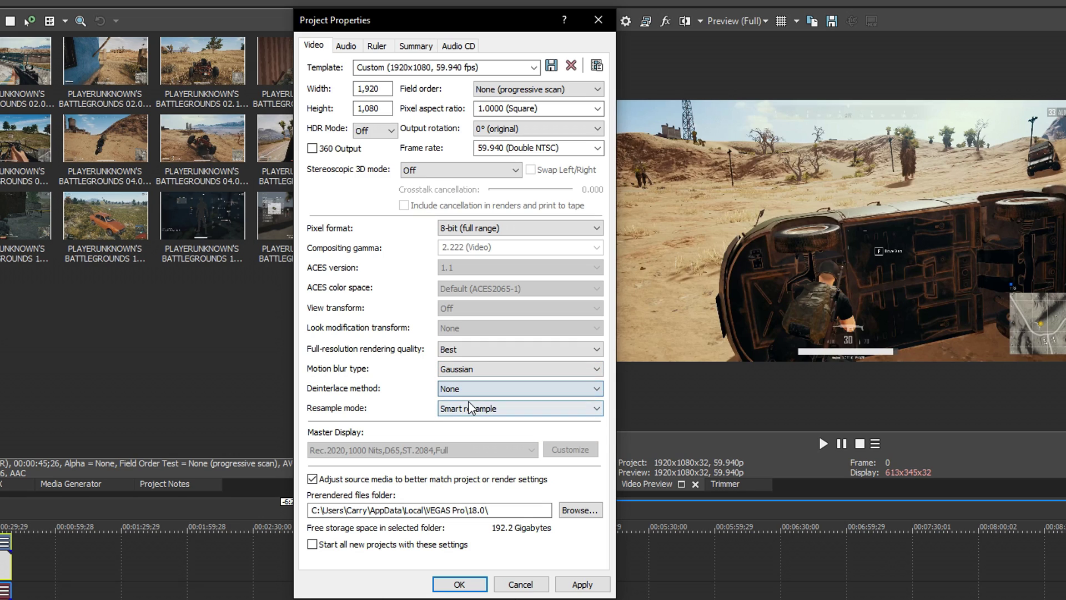
pyautogui.click(493, 408)
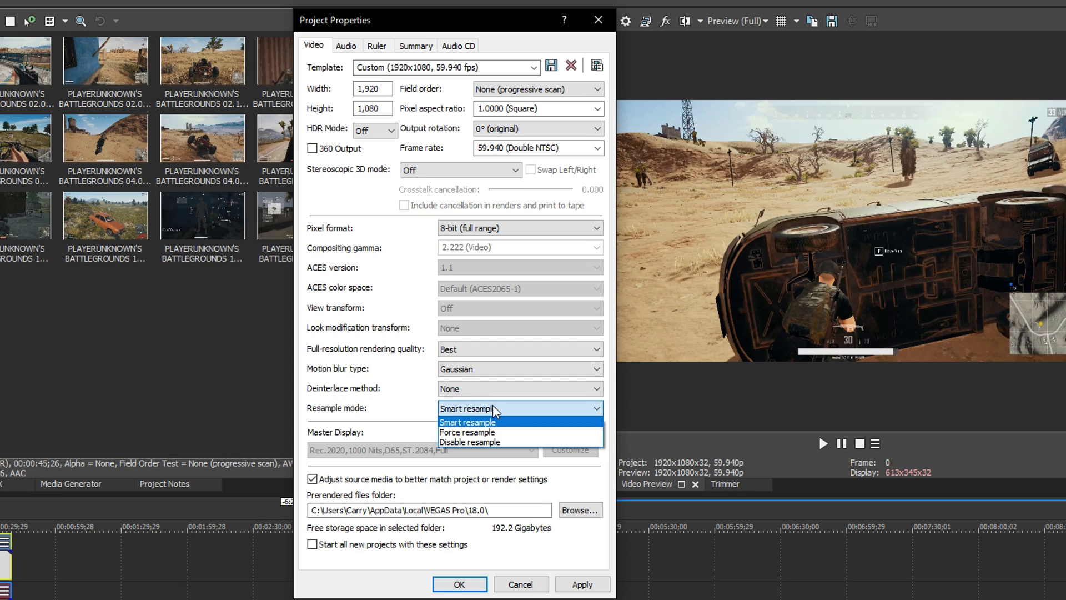
pyautogui.click(461, 442)
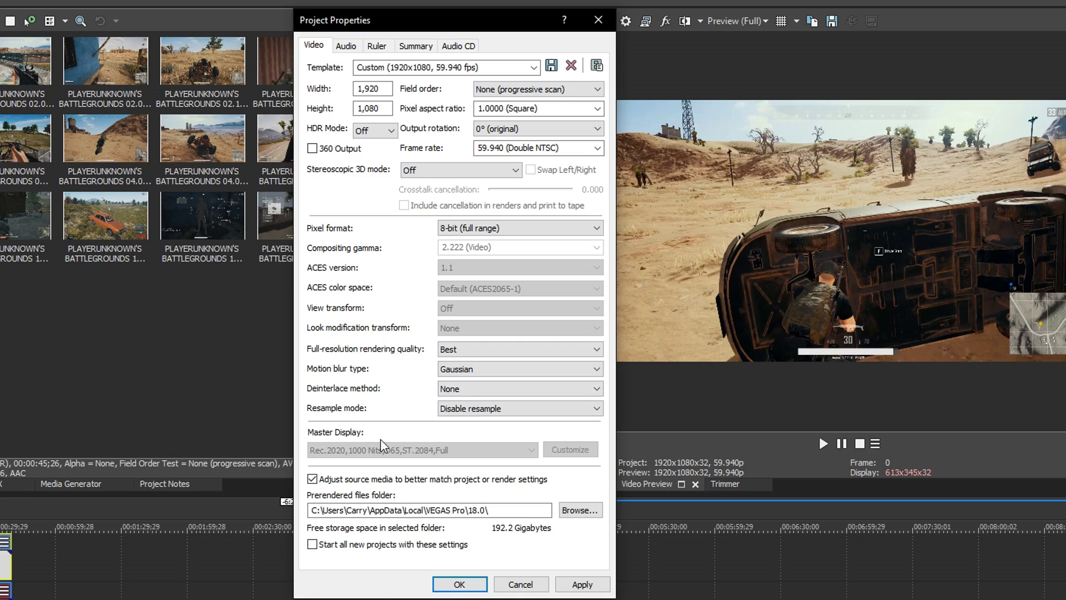
# - Tick 'Start all new projects with these settings', save as '1080p 60FPS Template', and apply with OK
pyautogui.click(372, 547)
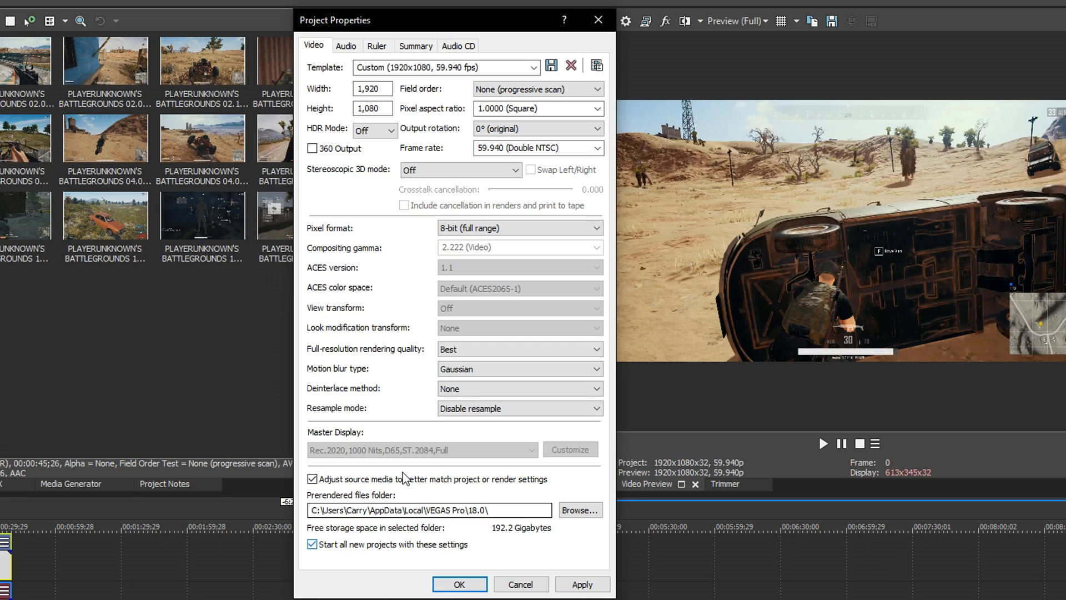
pyautogui.click(436, 66)
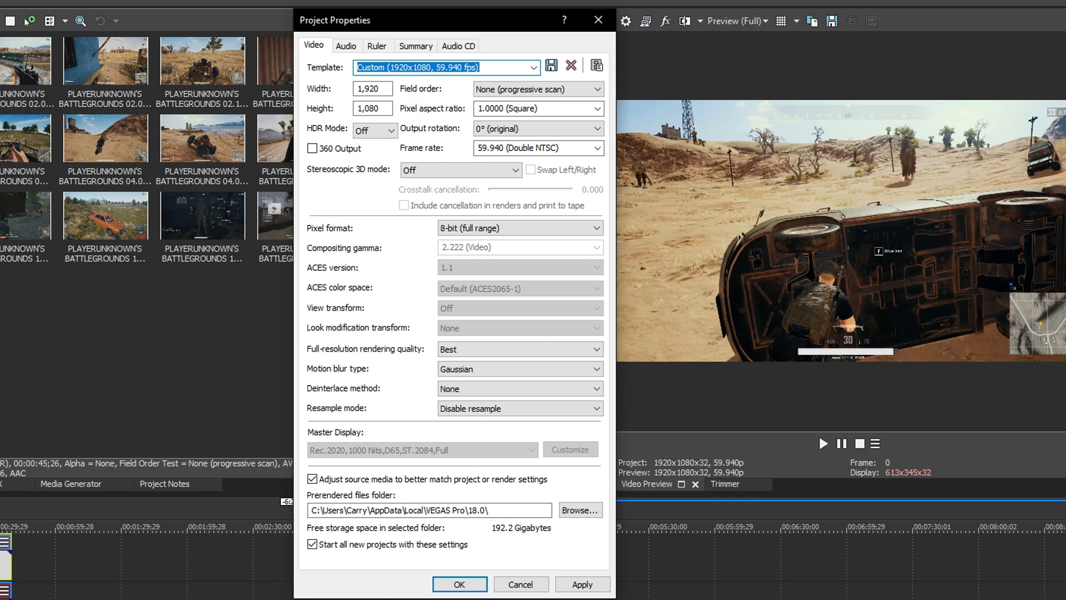
pyautogui.write('1080p ')
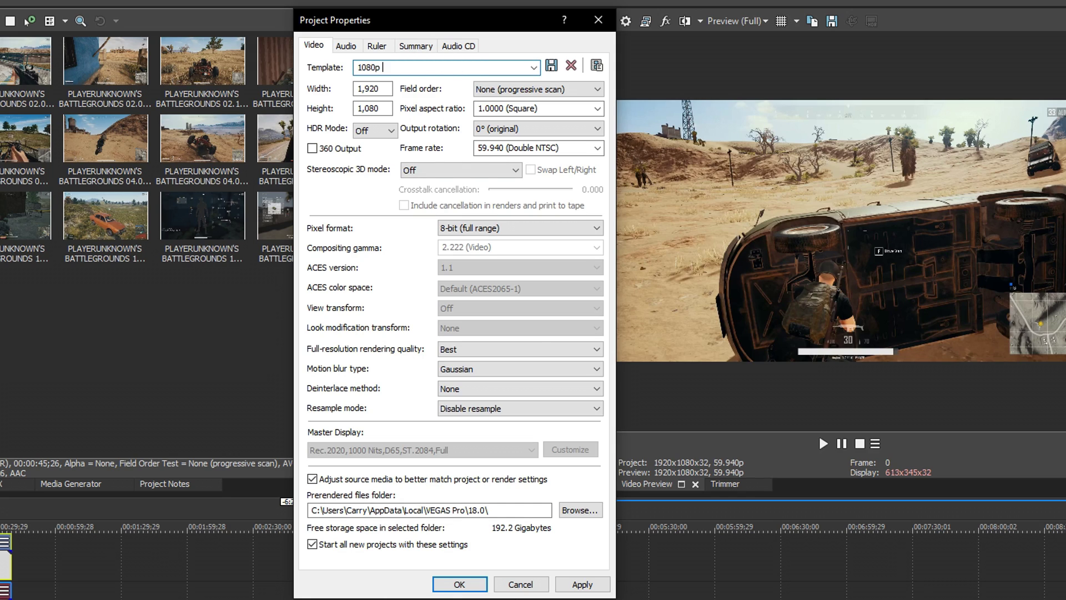
pyautogui.write('60FPS Template')
pyautogui.click(550, 64)
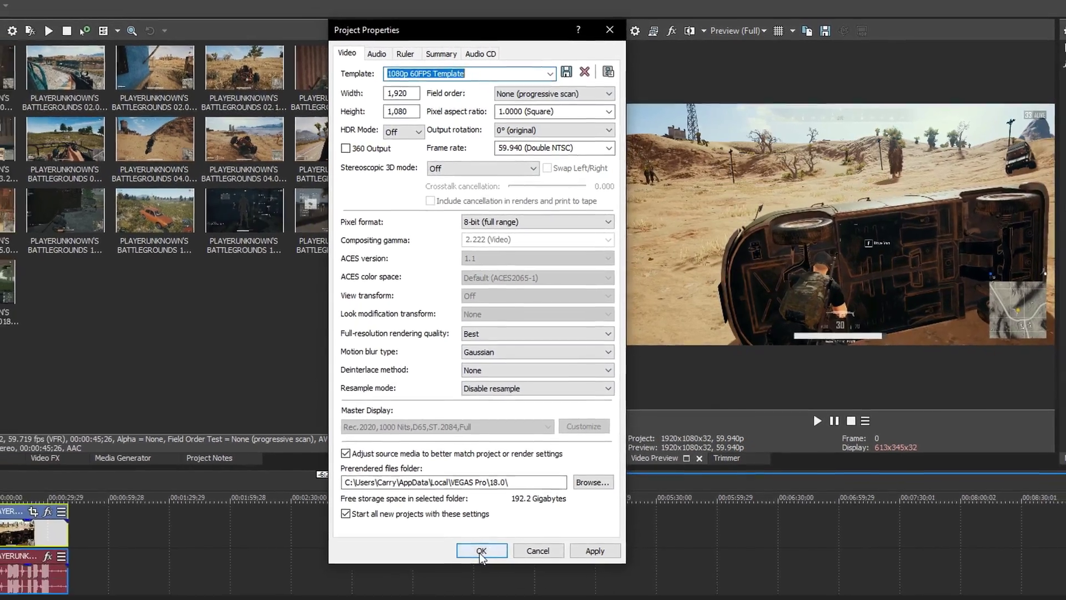
pyautogui.click(459, 584)
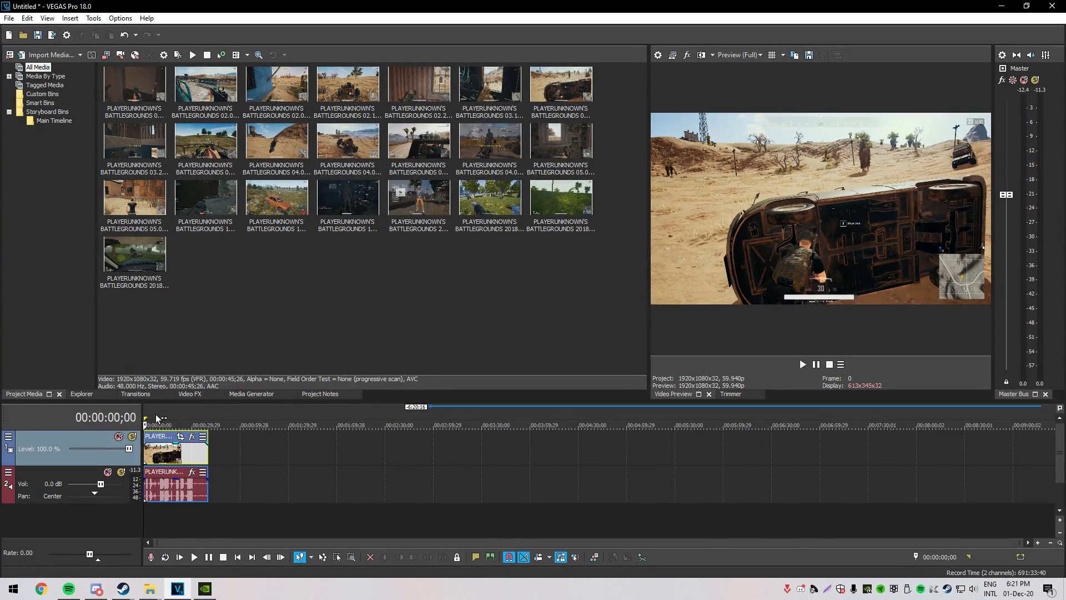
# - Scrub through the clip back to 00:00:00;00, then choose File > Render As
pyautogui.click(154, 453)
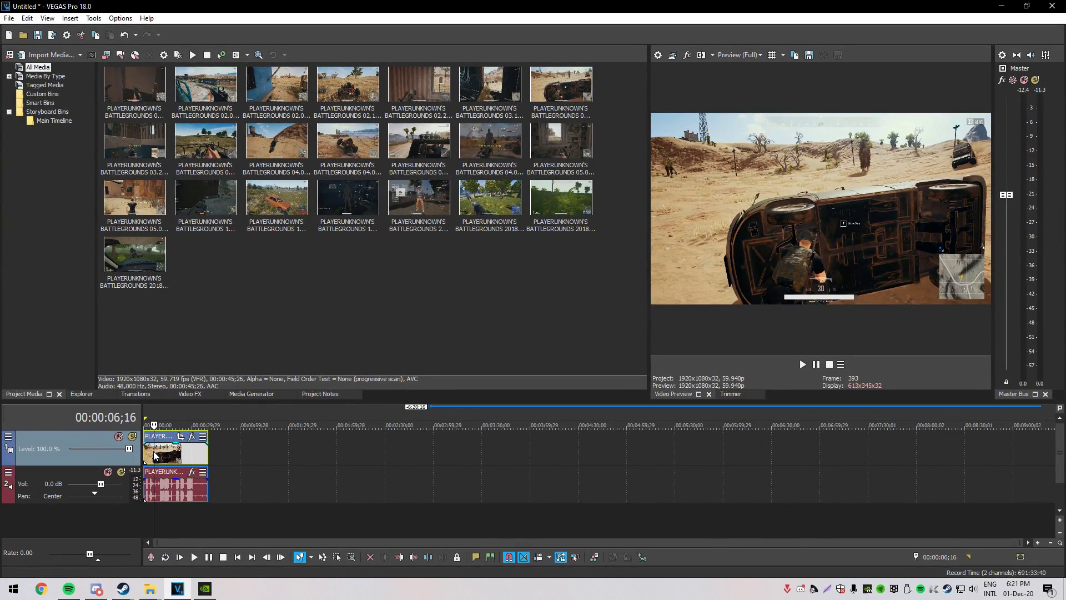
pyautogui.click(170, 455)
pyautogui.moveTo(178, 459); pyautogui.dragTo(149, 461)
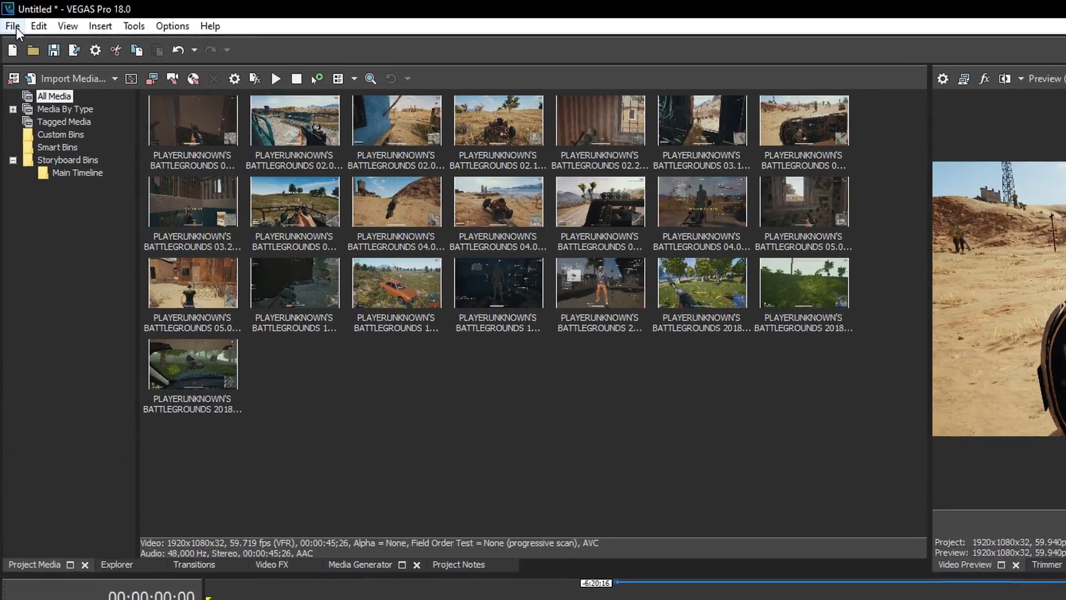
pyautogui.click(14, 25)
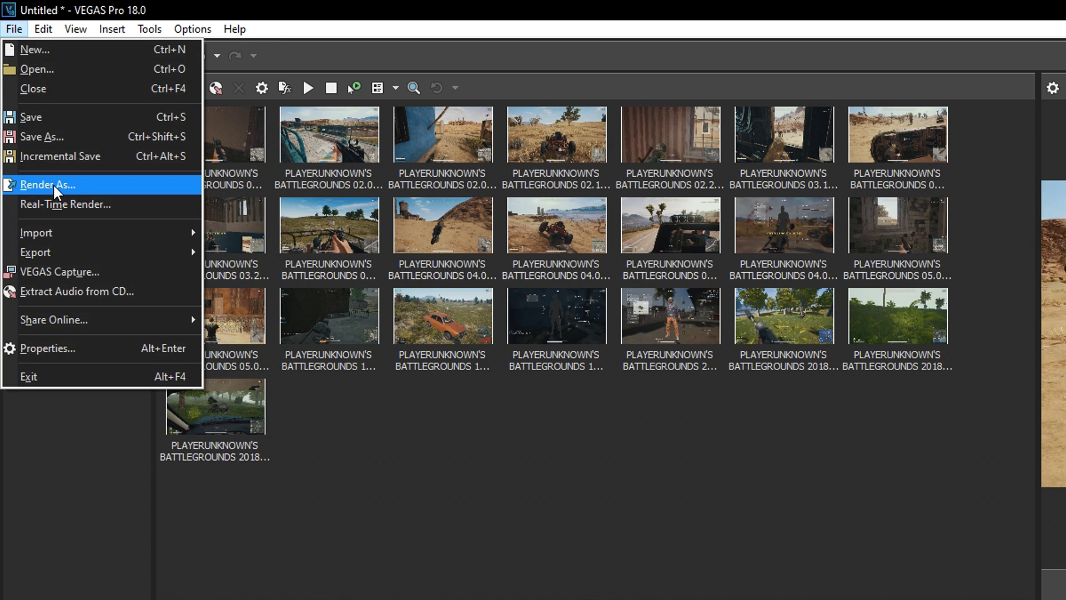
pyautogui.click(62, 184)
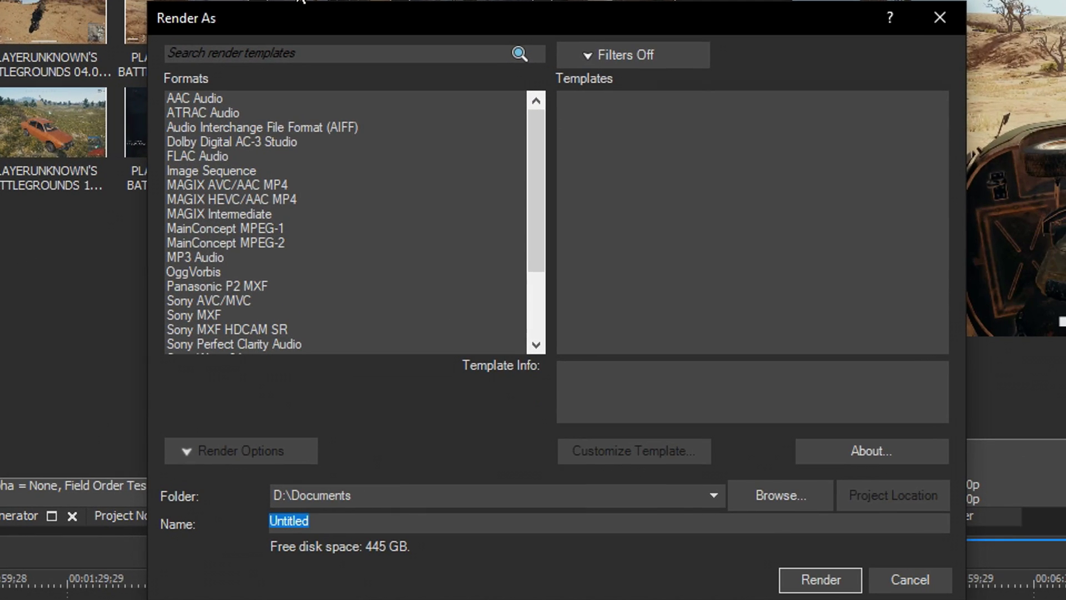
# - Pick MAGIX AVC/AAC MP4 with the Internet HD 1080p 59.94 fps (NVIDIA NVENC) template and customize it
pyautogui.moveTo(276, 18); pyautogui.dragTo(250, 14)
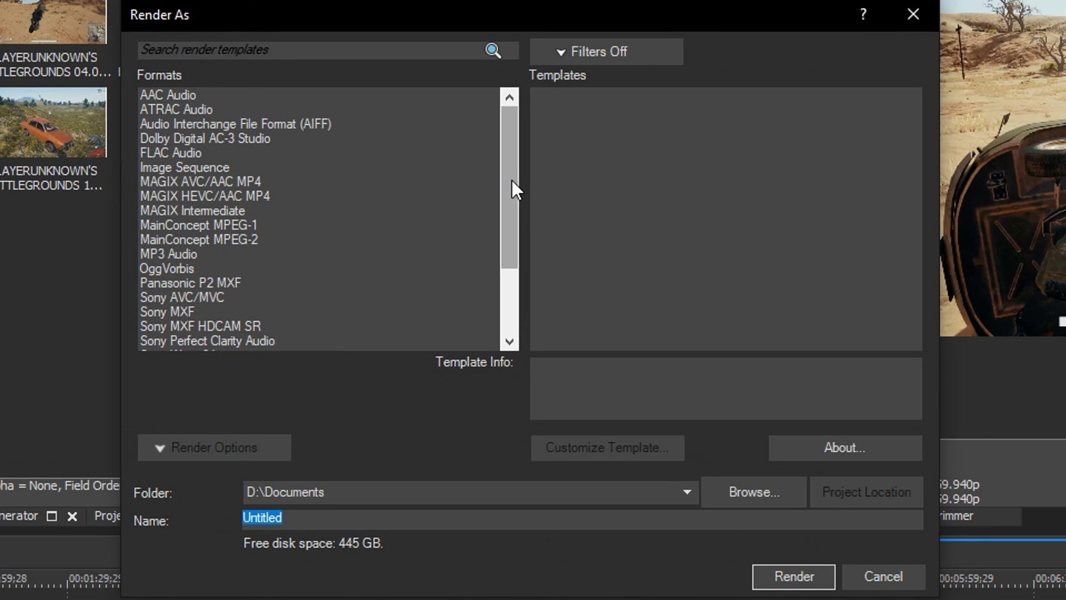
pyautogui.click(241, 181)
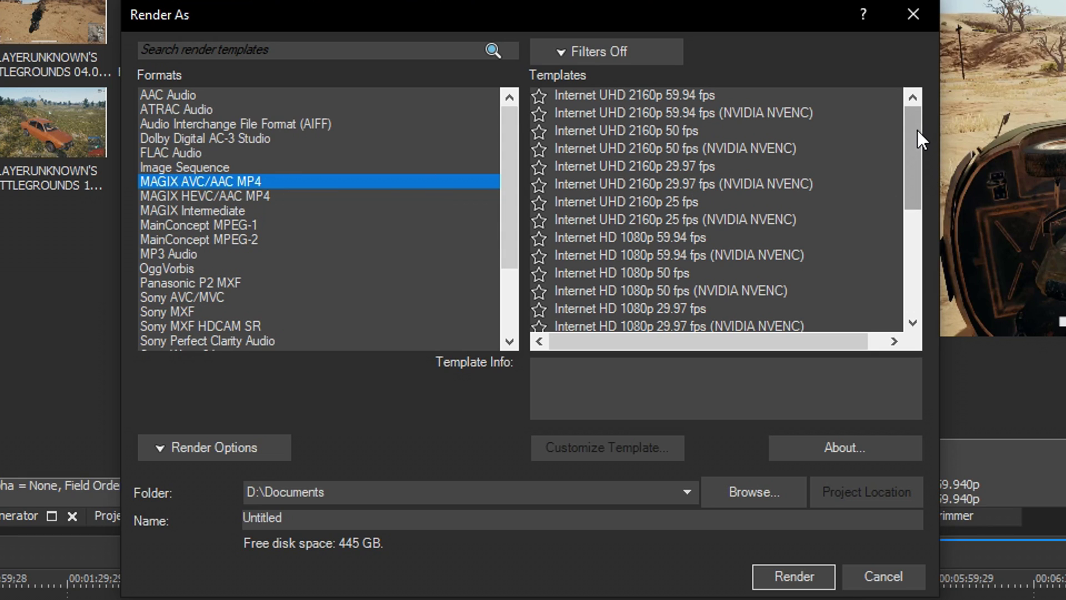
pyautogui.moveTo(917, 130); pyautogui.dragTo(914, 165)
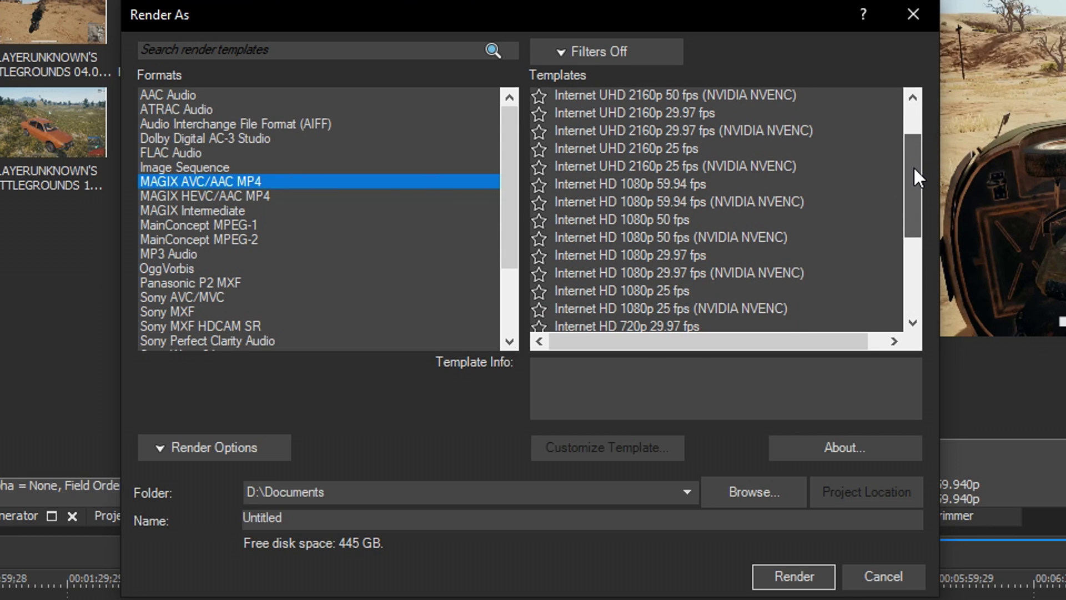
pyautogui.click(653, 204)
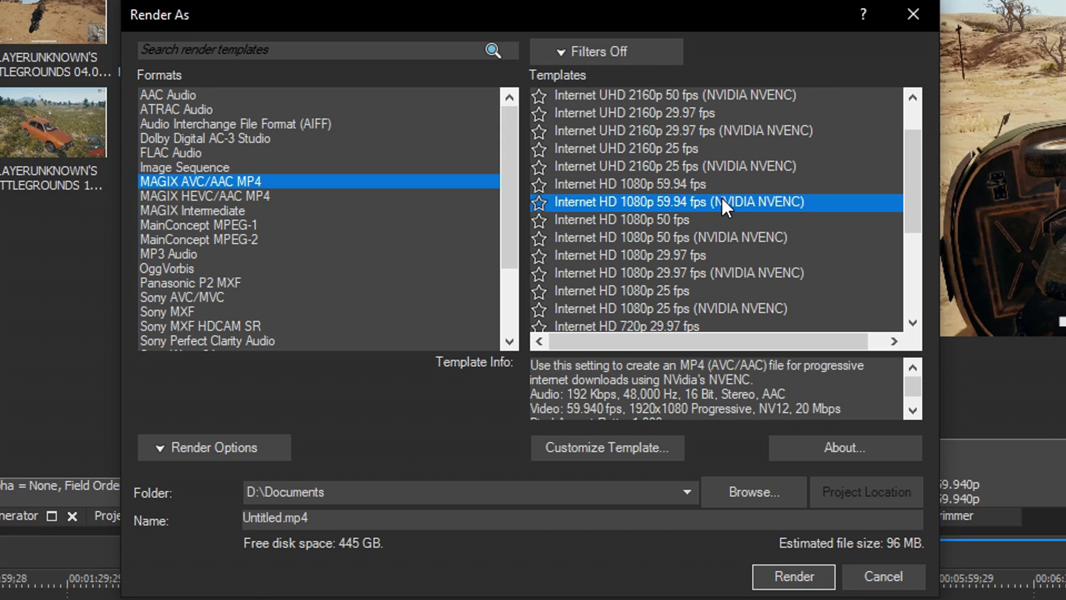
pyautogui.click(816, 188)
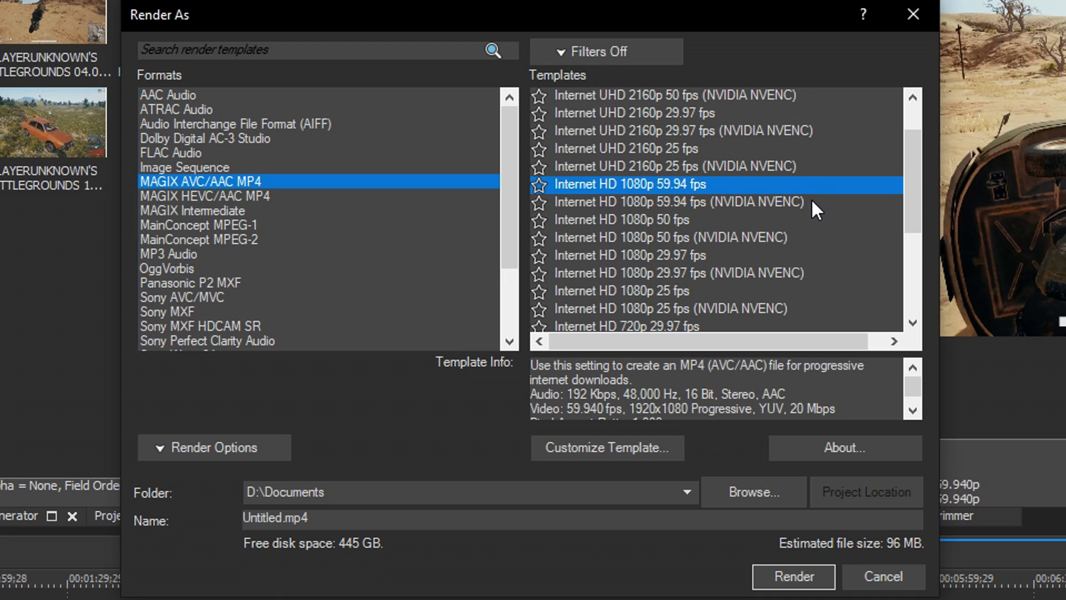
pyautogui.click(810, 203)
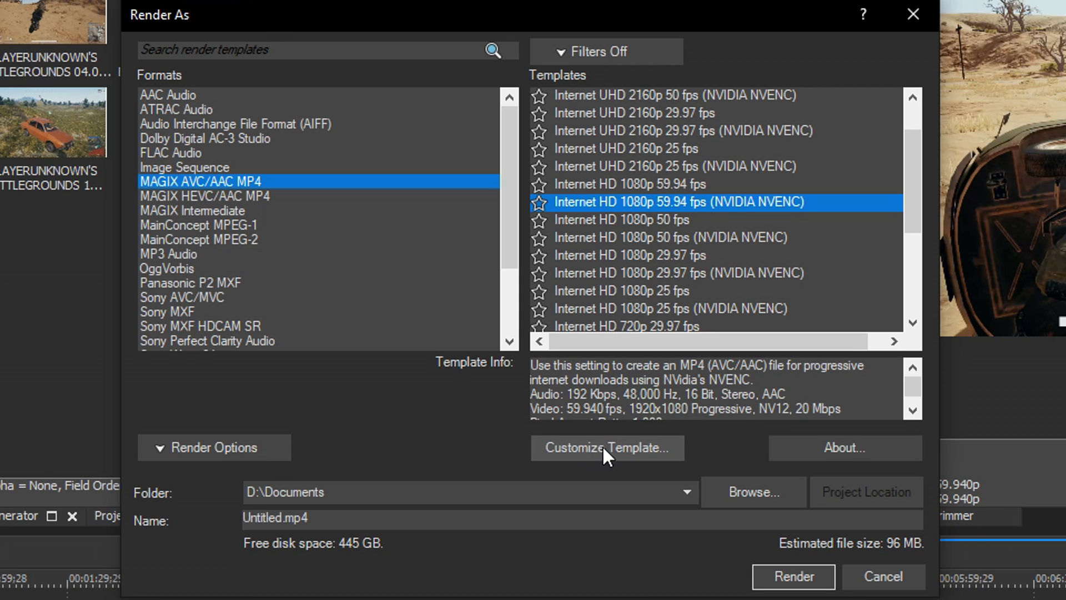
pyautogui.click(633, 449)
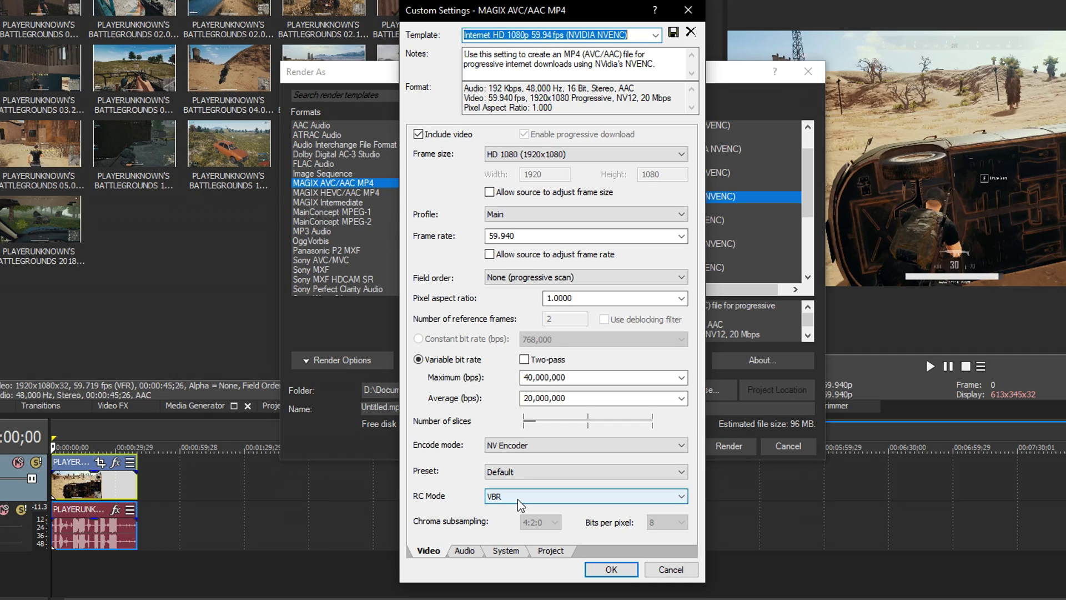
# - Switch RC Mode to CBR and choose 20,000,000 as the constant bit rate
pyautogui.click(521, 503)
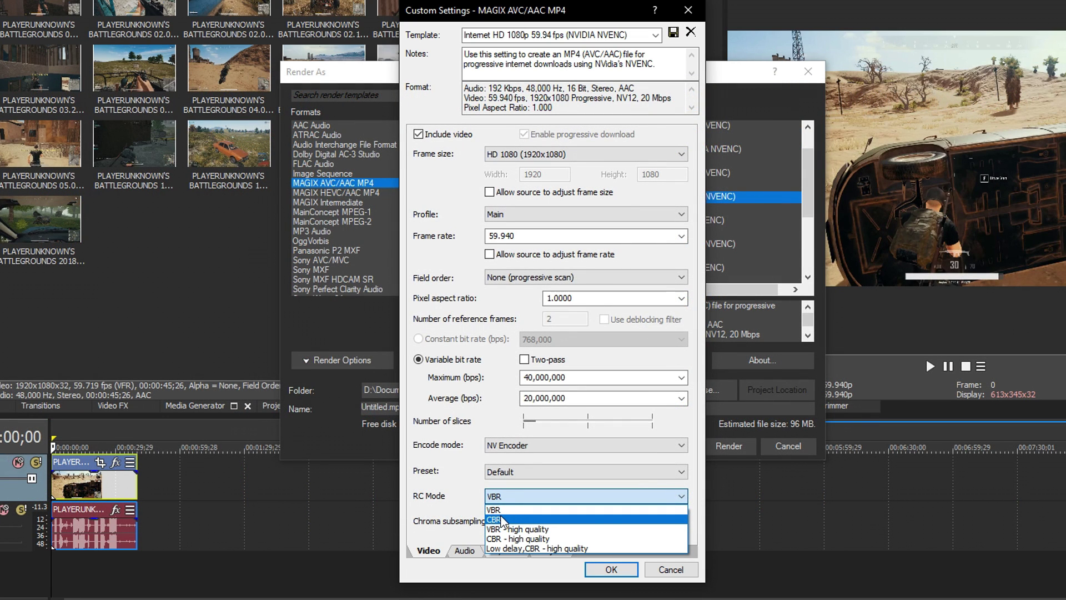
pyautogui.click(516, 520)
pyautogui.click(539, 340)
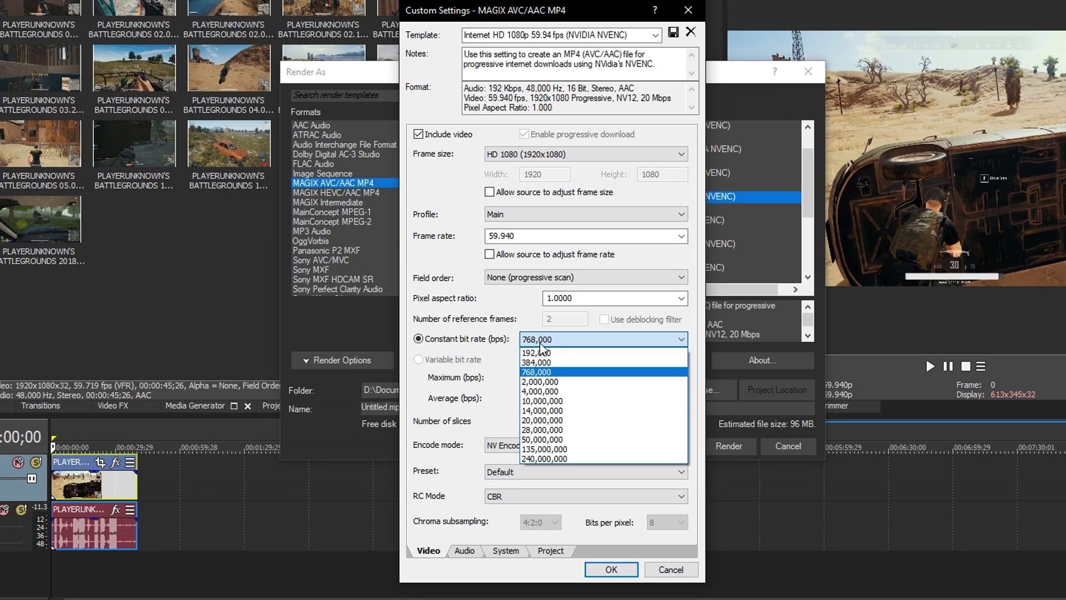
pyautogui.click(569, 421)
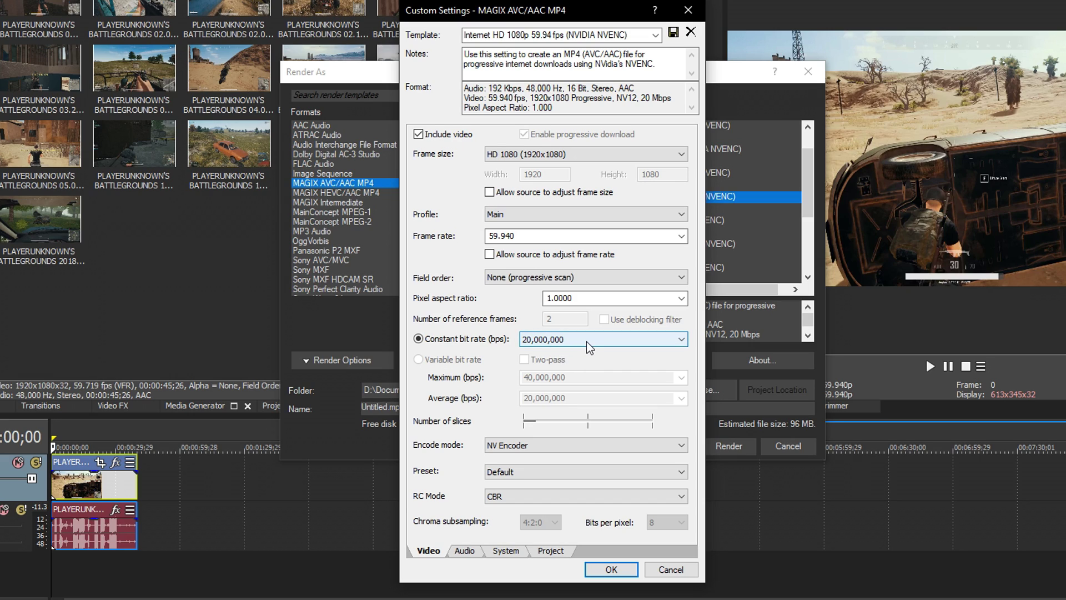
# - Save the settings as 'Template 1080p 60FPS RENDER', confirm with OK, and start the render
pyautogui.click(533, 35)
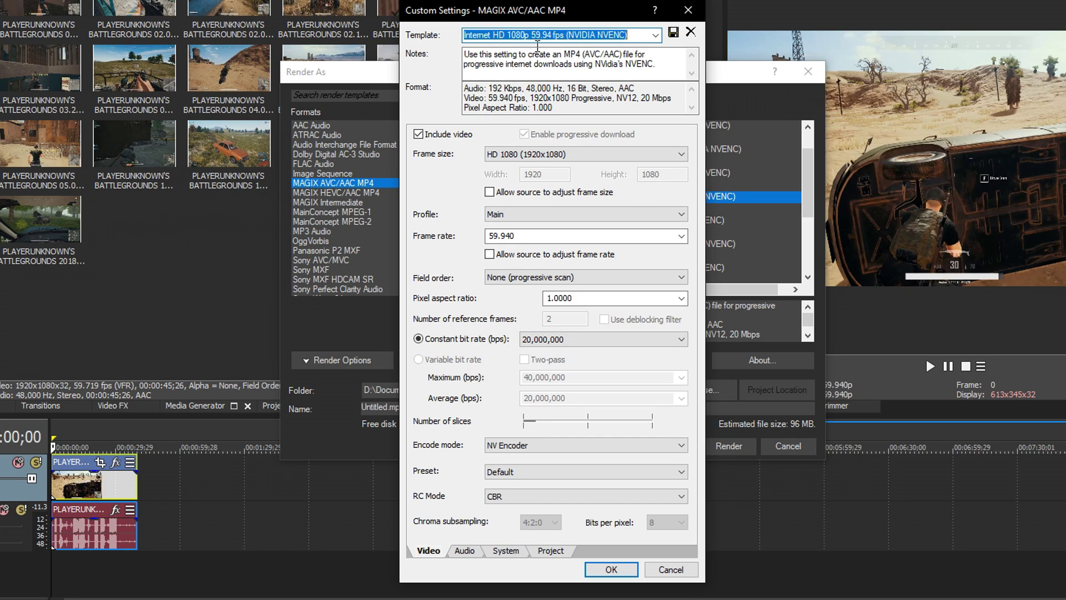
pyautogui.click(529, 36)
pyautogui.hotkey('ctrl', 'a')
pyautogui.write('T')
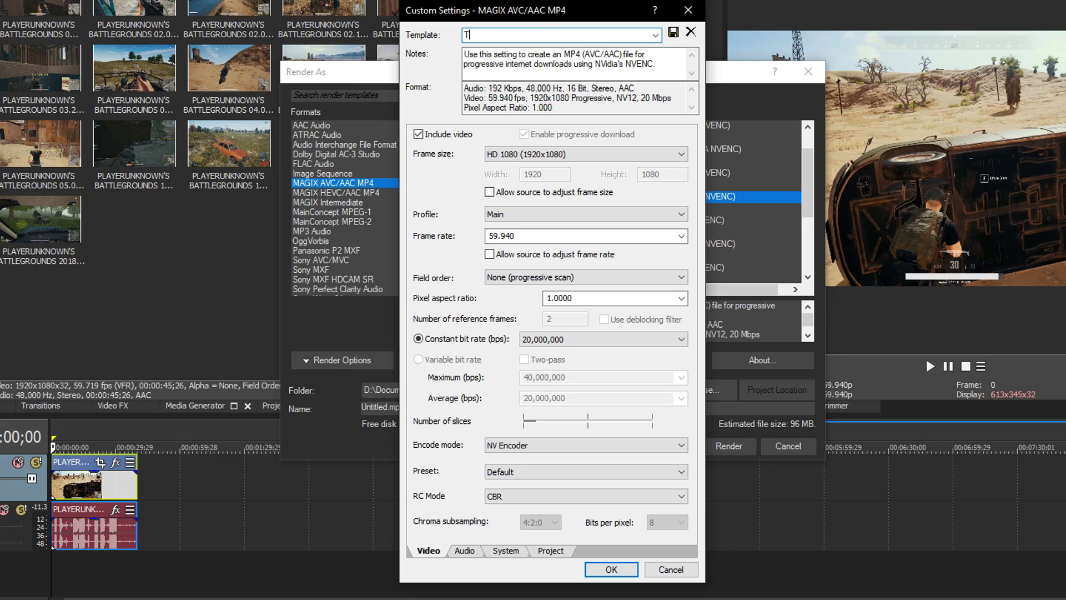
pyautogui.write('emplate 1080p 60FPS RENDER')
pyautogui.click(674, 32)
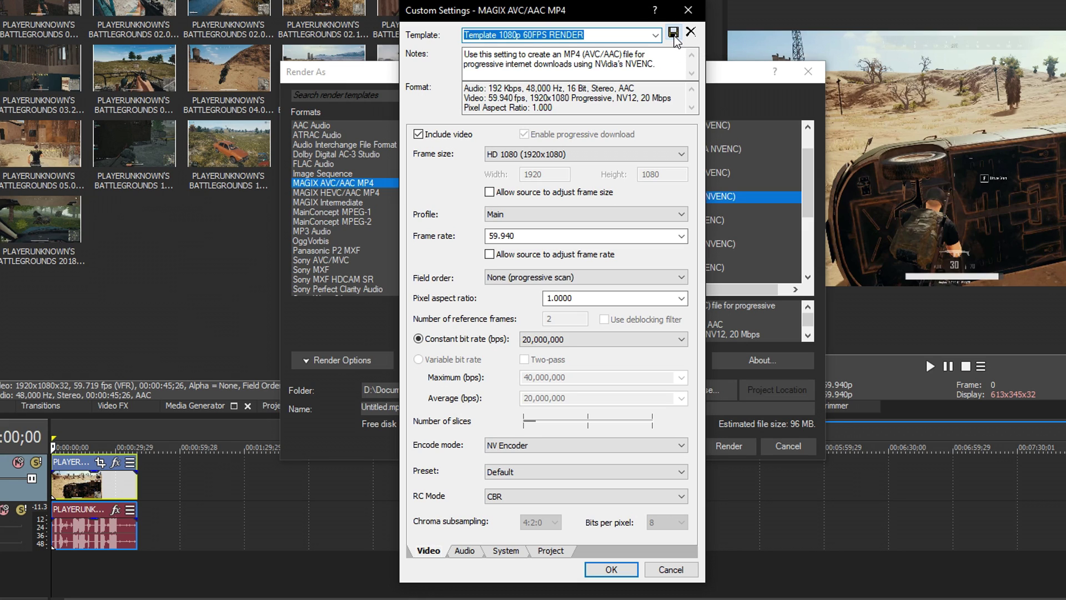
pyautogui.click(612, 569)
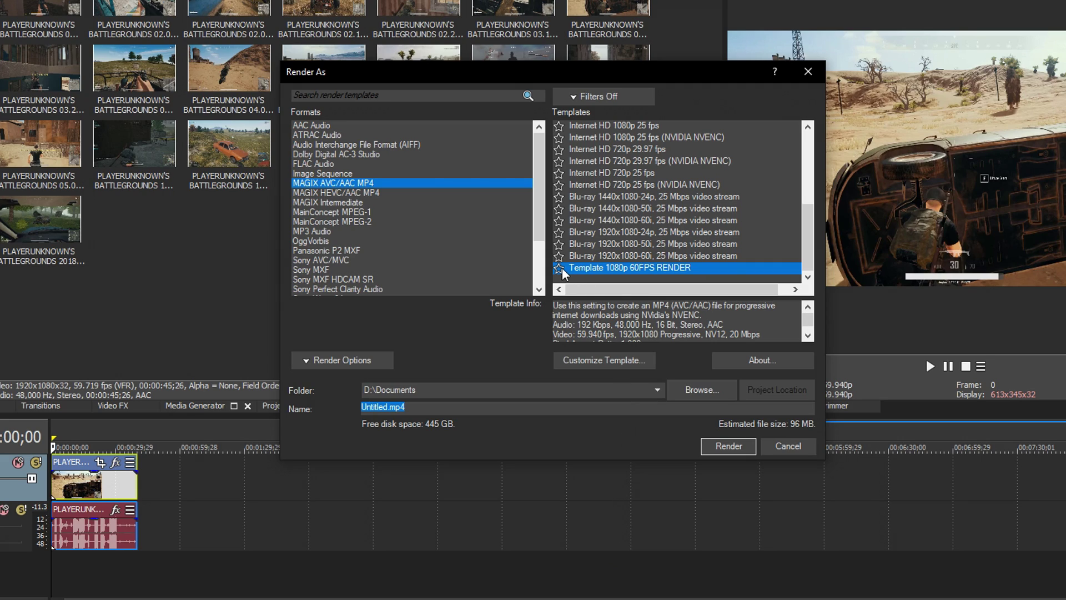
pyautogui.click(729, 452)
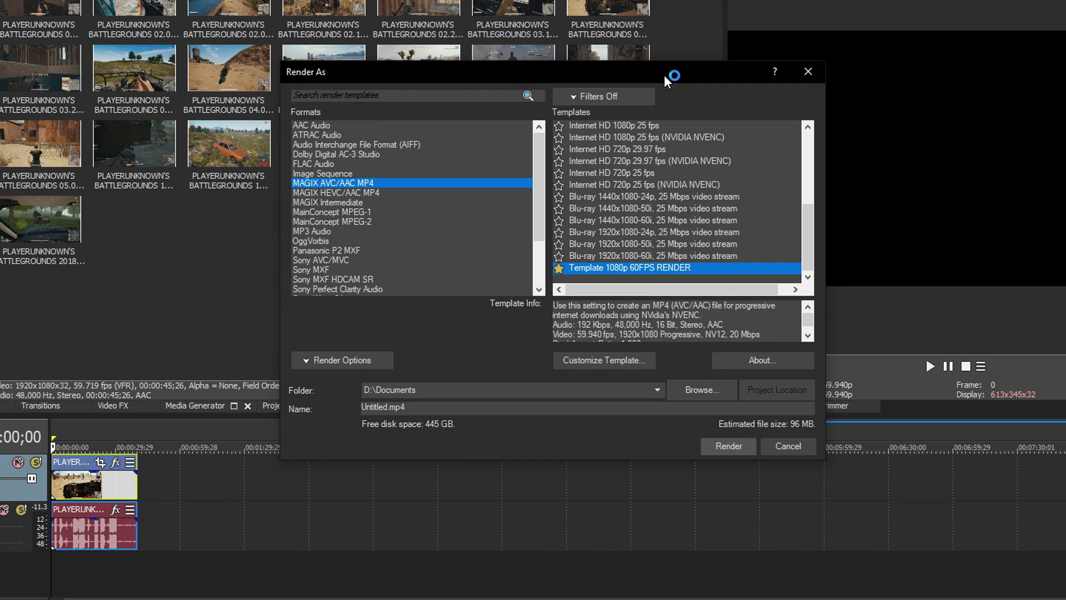